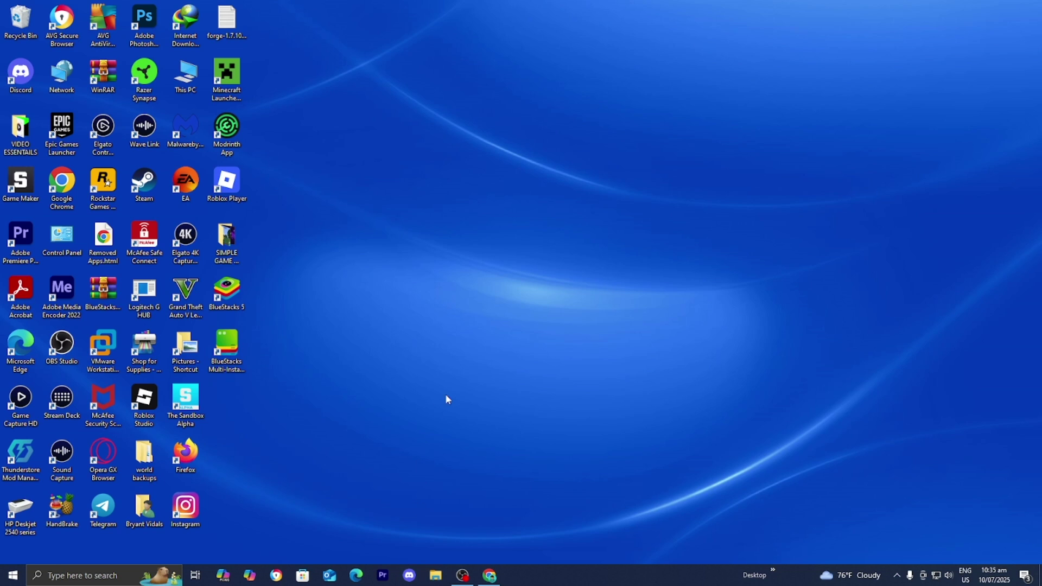
- From the 'iris shaders' results, open the official Iris site and download the universal installer jar
click(472, 529)
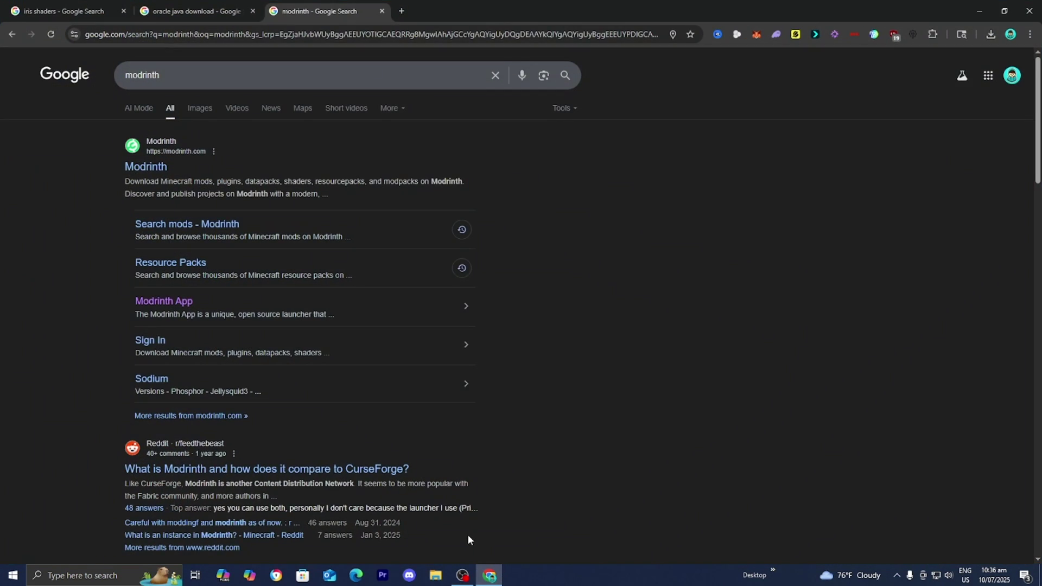
click(60, 10)
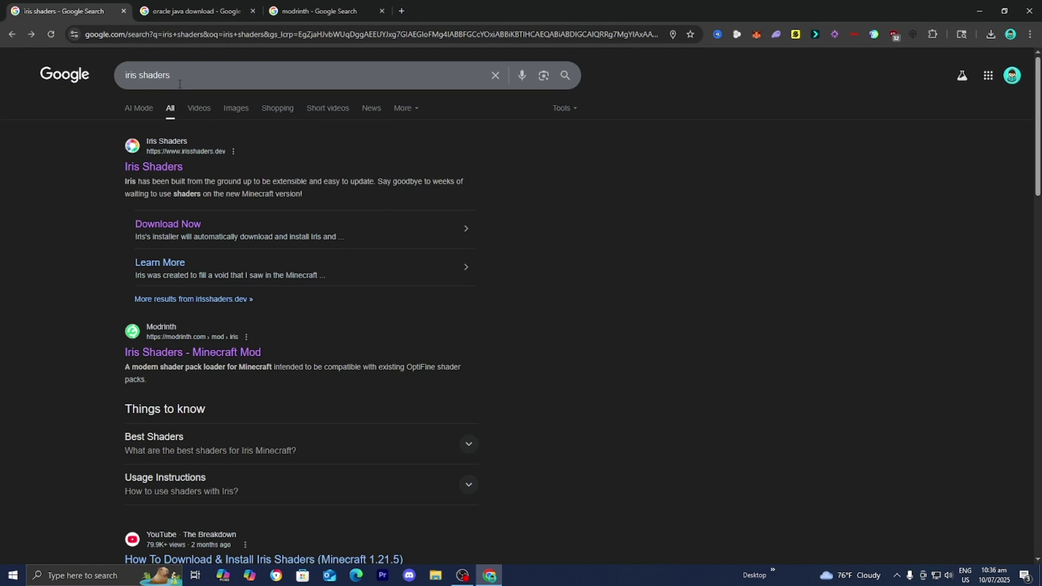
click(169, 173)
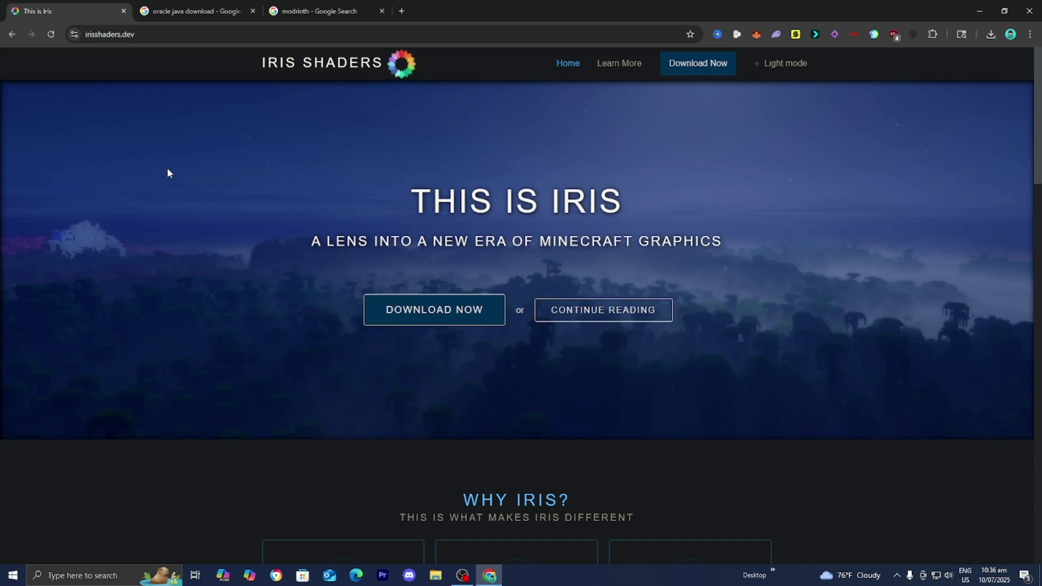
click(446, 297)
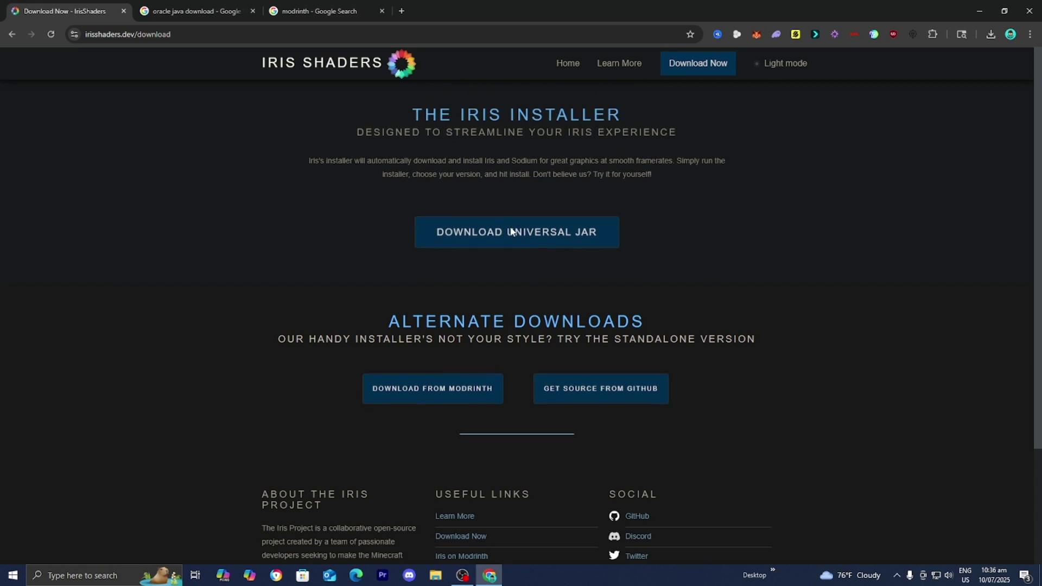
click(508, 245)
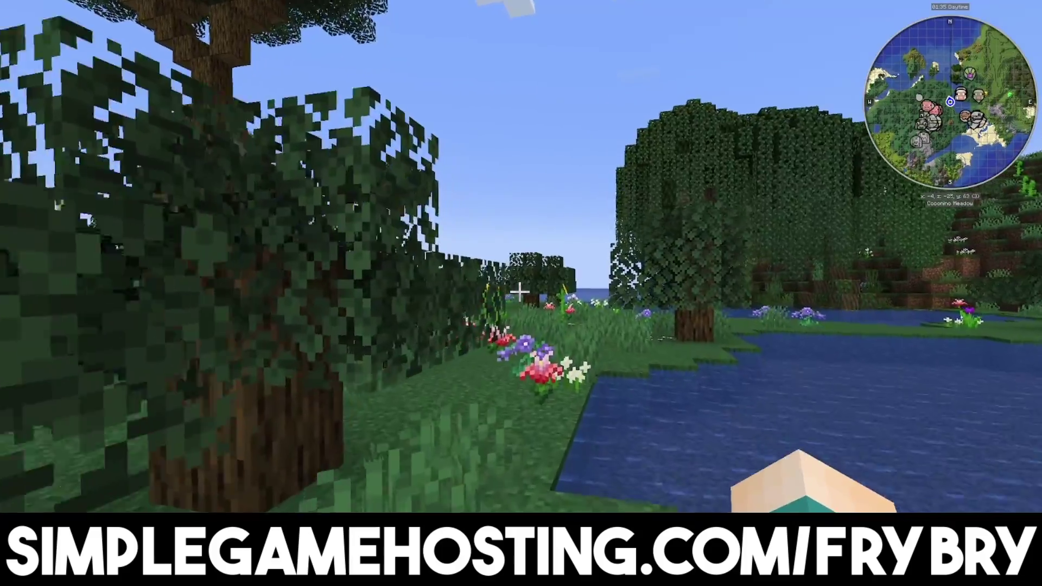
key(w)
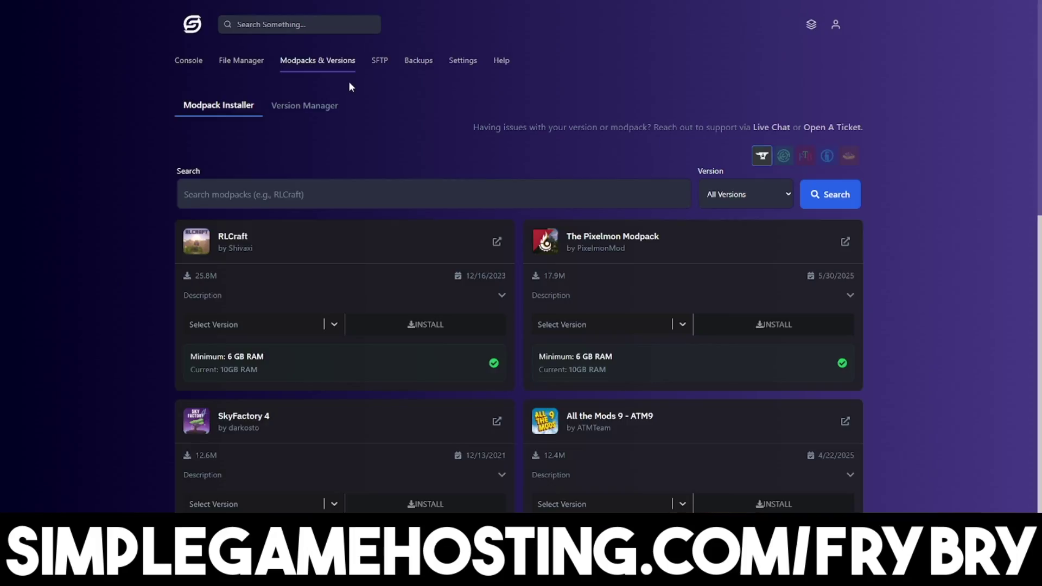
scroll(349, 82, down, 2)
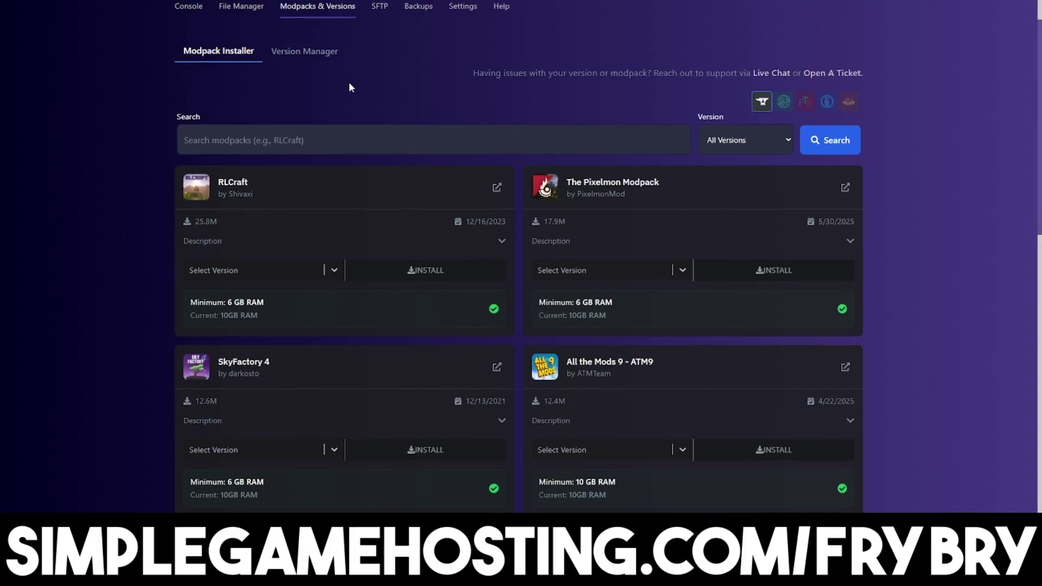
scroll(350, 85, down, 4)
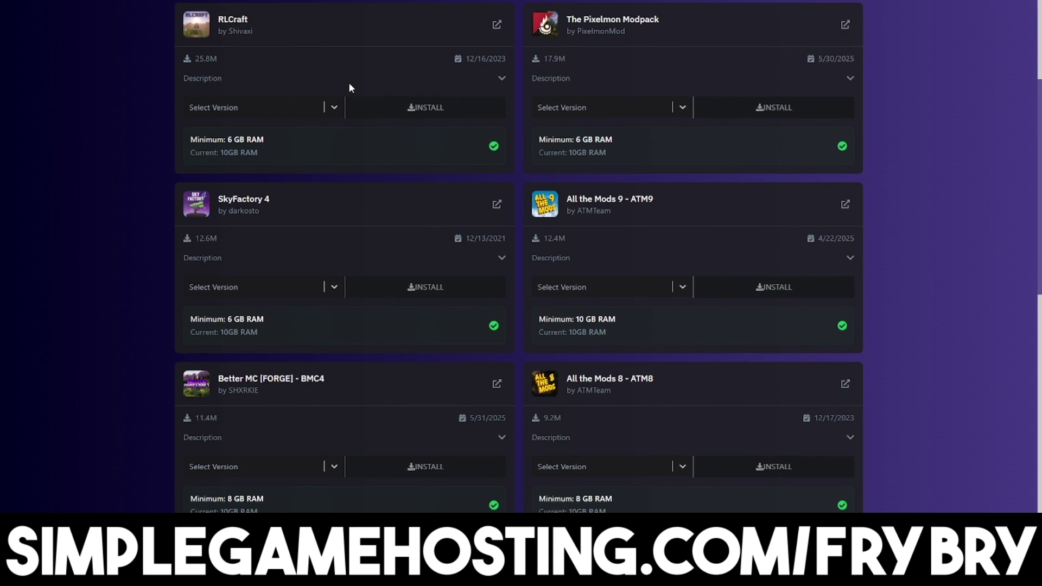
scroll(349, 87, down, 3)
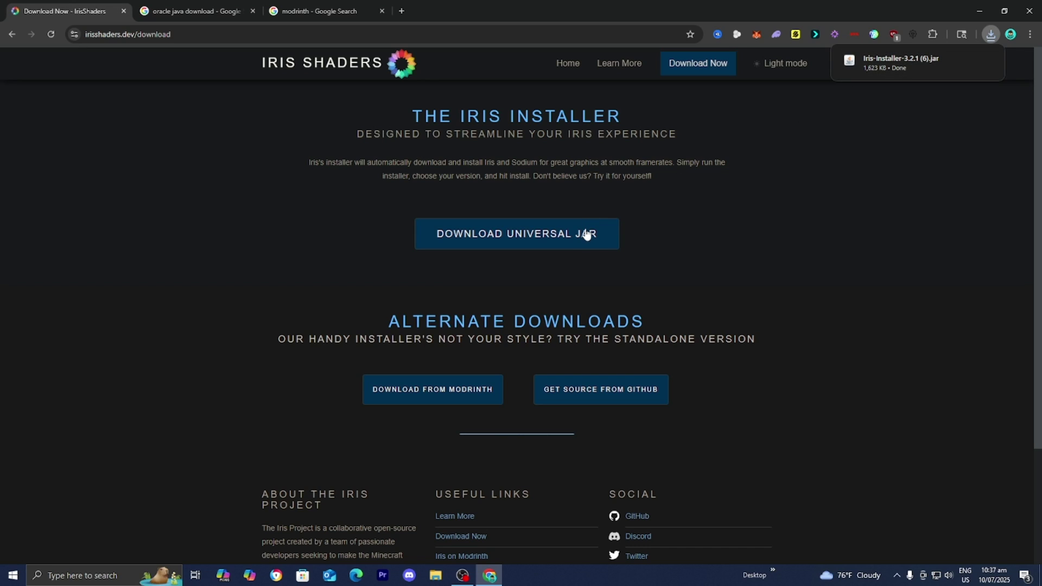
- Restore Chrome down and drag the Iris installer jar from its downloads onto the desktop
mouse_move(931, 66)
drag(736, 4, 619, 307)
click(827, 337)
drag(733, 383, 594, 233)
- Switch to the 'oracle java download' search results tab
click(474, 464)
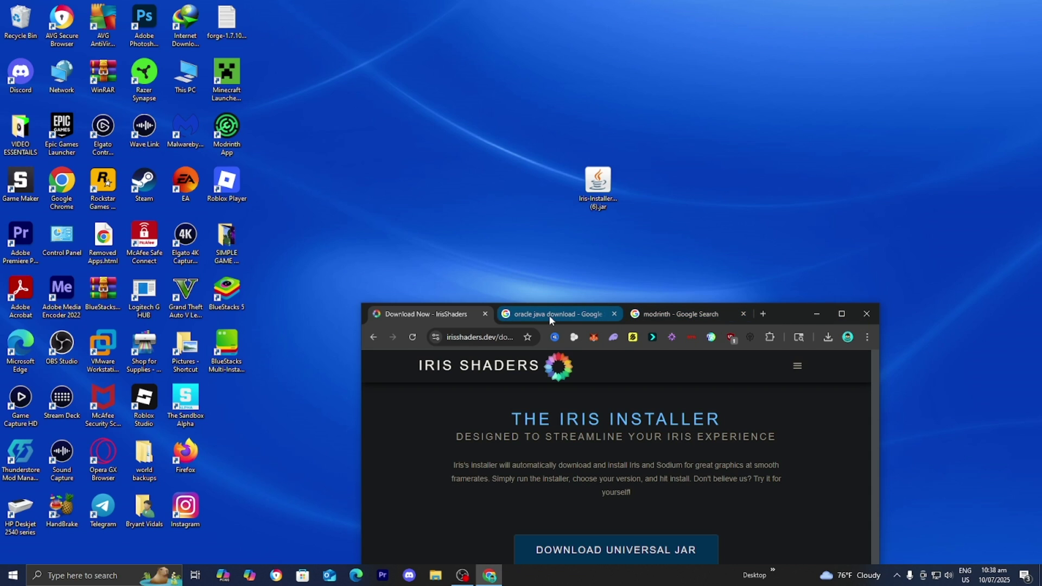
mouse_move(549, 317)
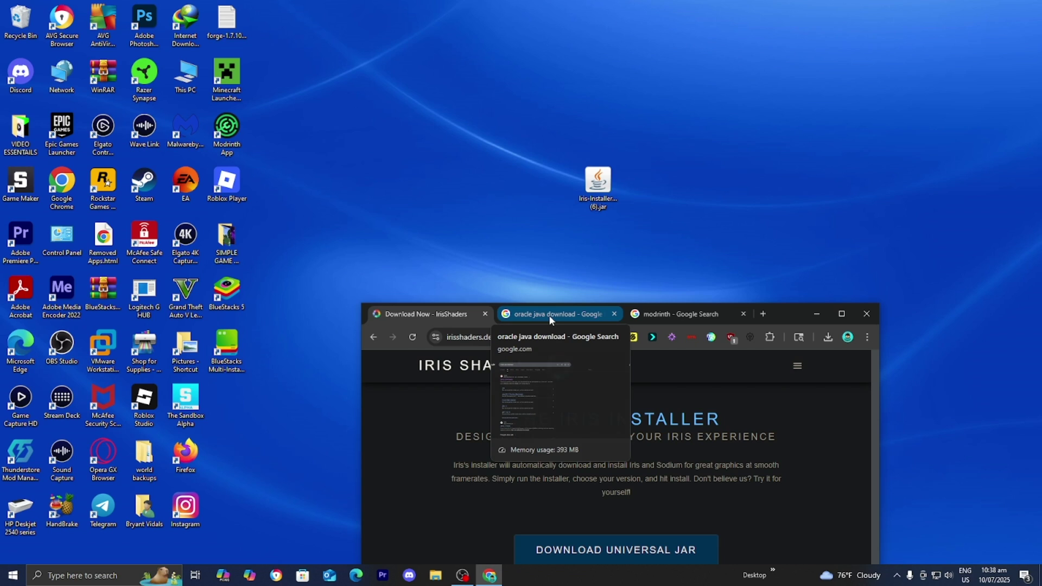
click(548, 314)
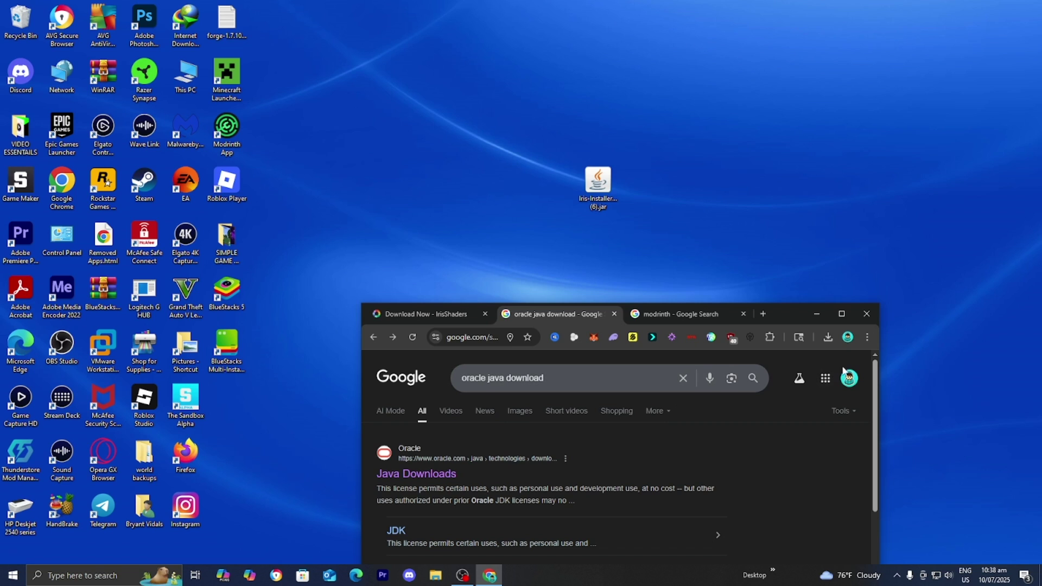
- Show JDK 21 Windows downloads on Oracle's Java Downloads page, then go to the modrinth results tab
click(842, 314)
click(191, 172)
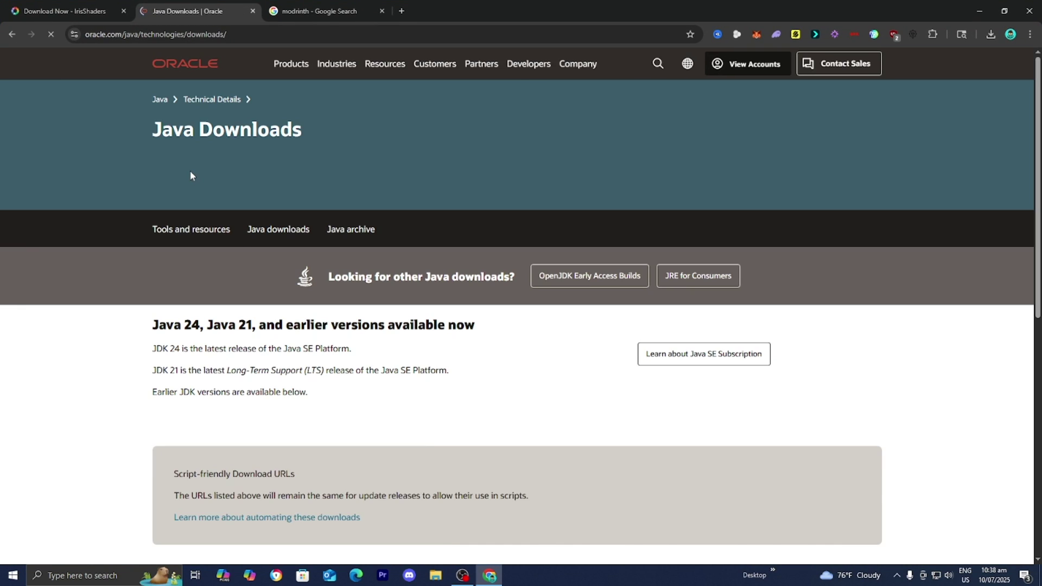
scroll(411, 196, down, 3)
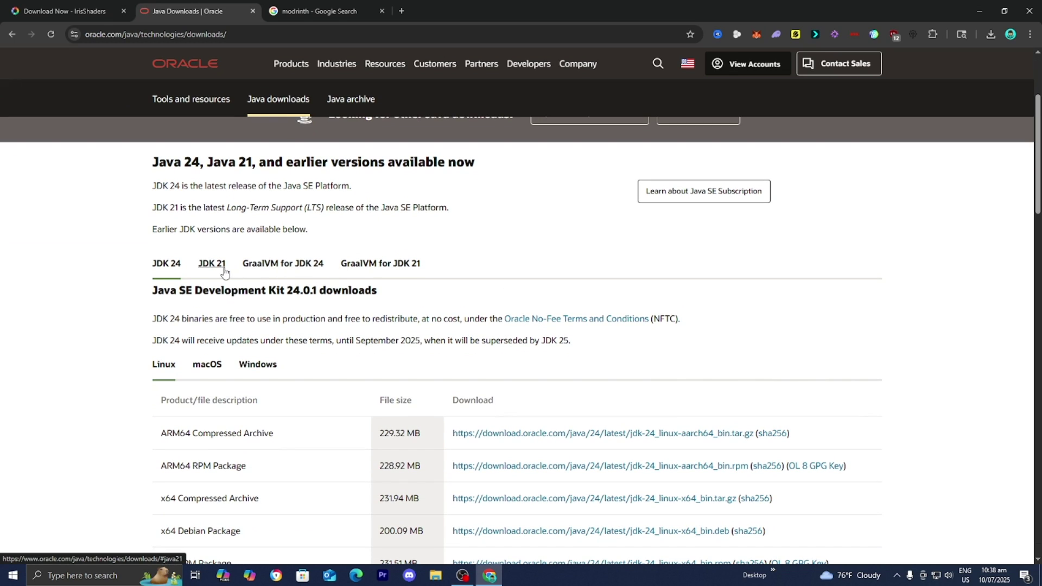
click(213, 263)
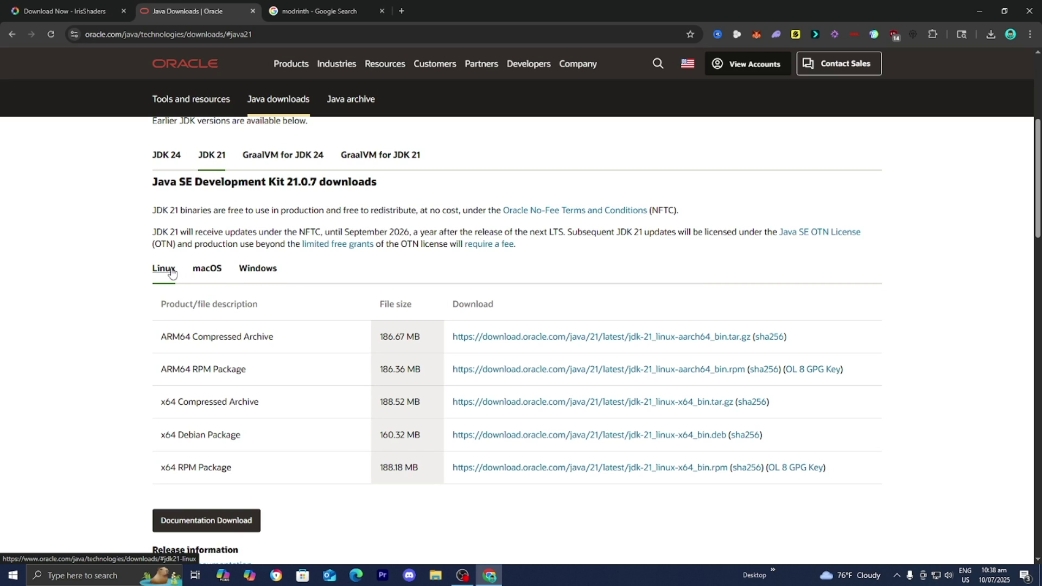
click(255, 269)
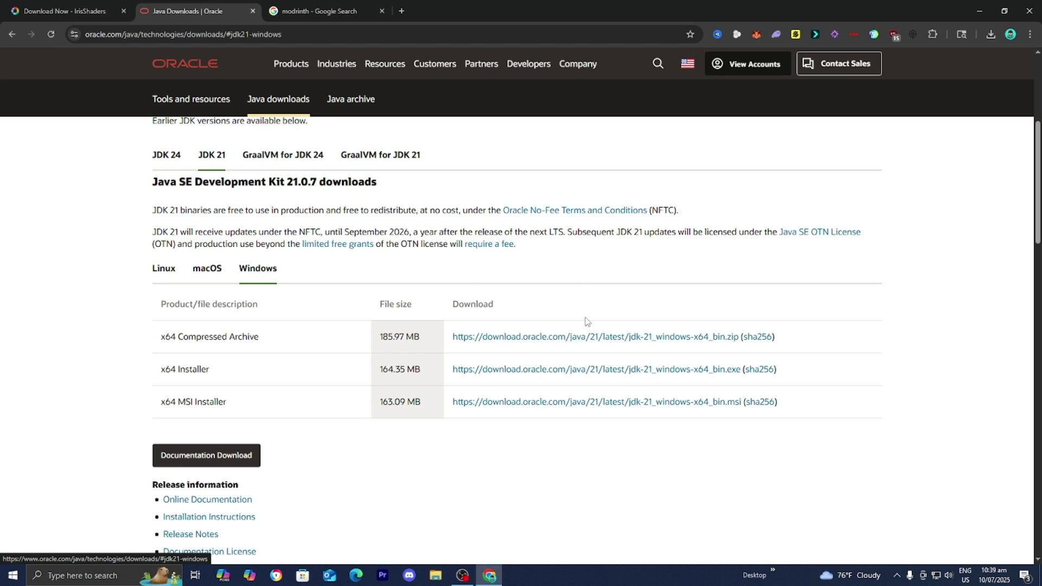
click(320, 11)
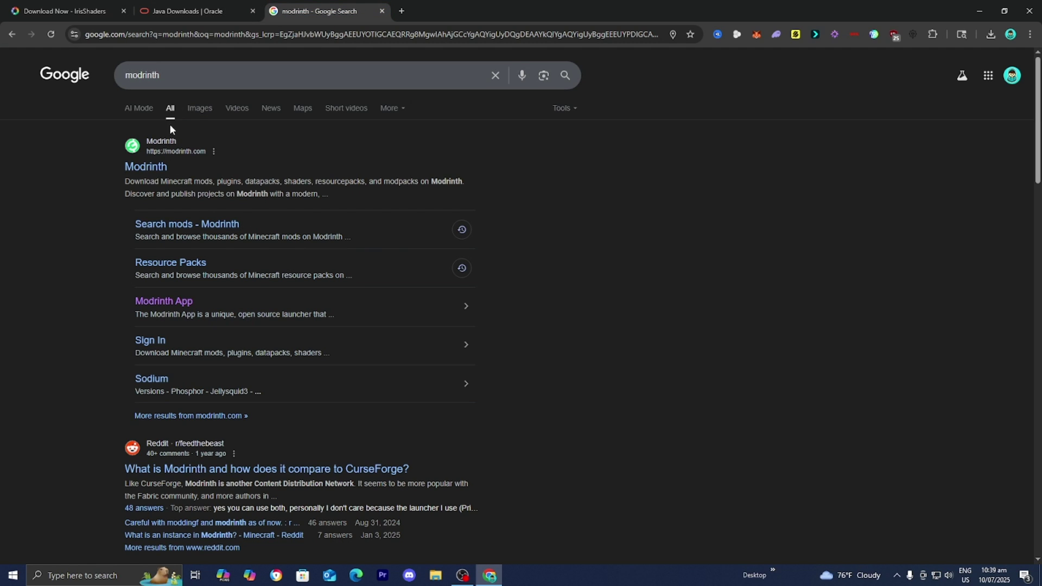
- Browse Modrinth's mods filtered to game version 1.21.7 and the Fabric loader
click(152, 167)
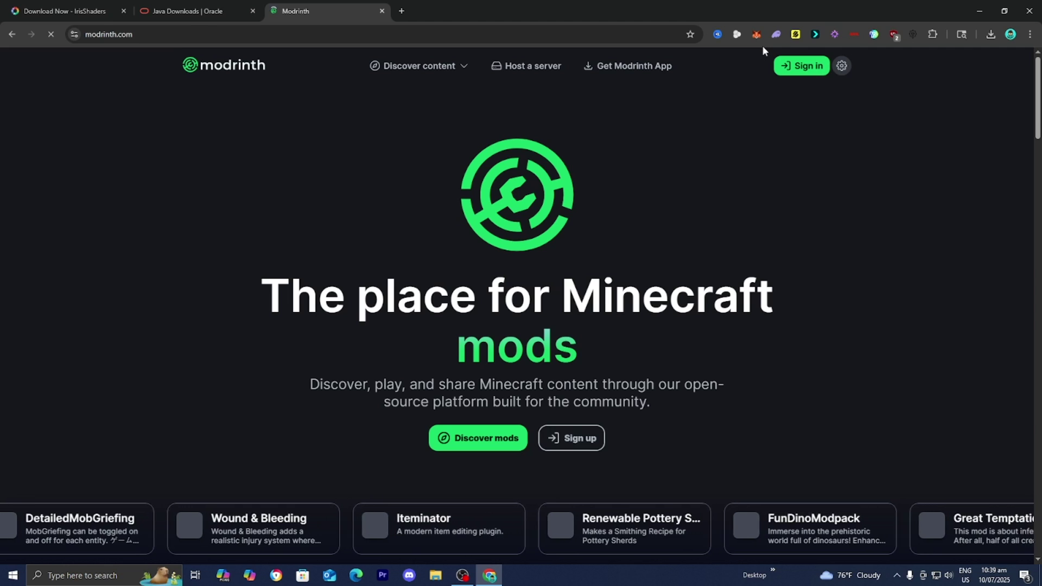
click(478, 437)
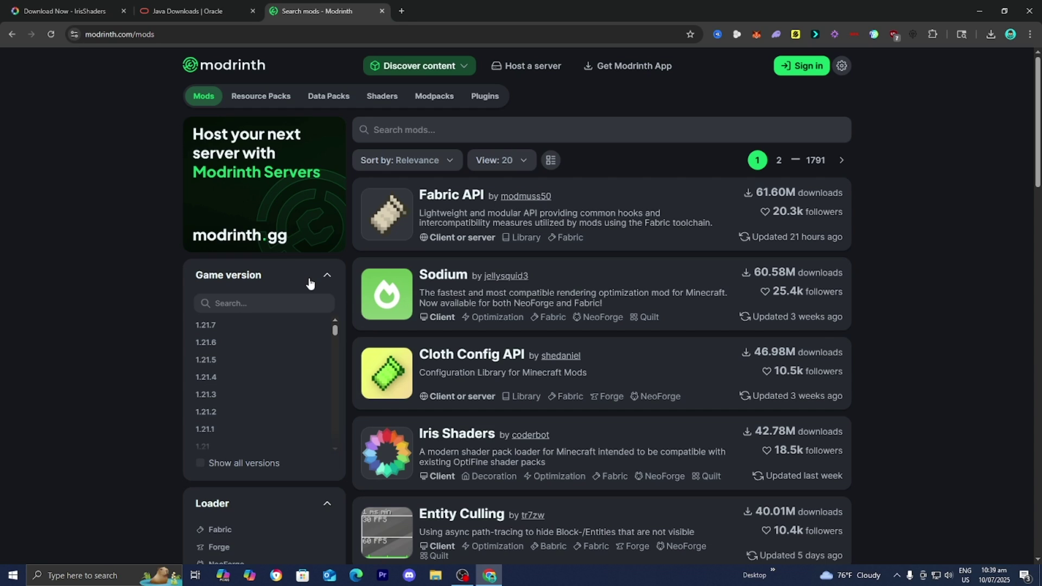
click(277, 324)
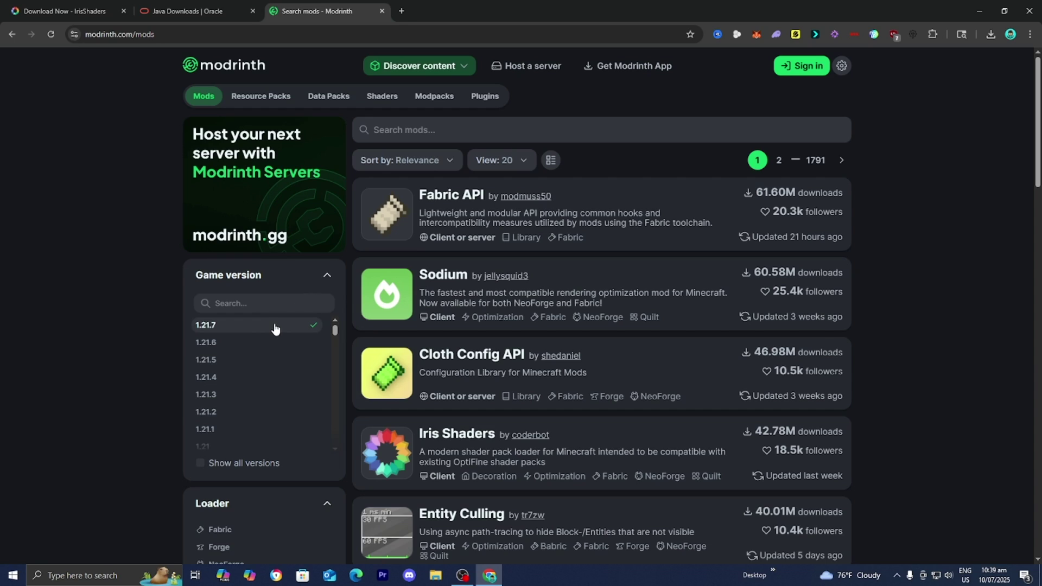
click(241, 325)
scroll(68, 323, down, 3)
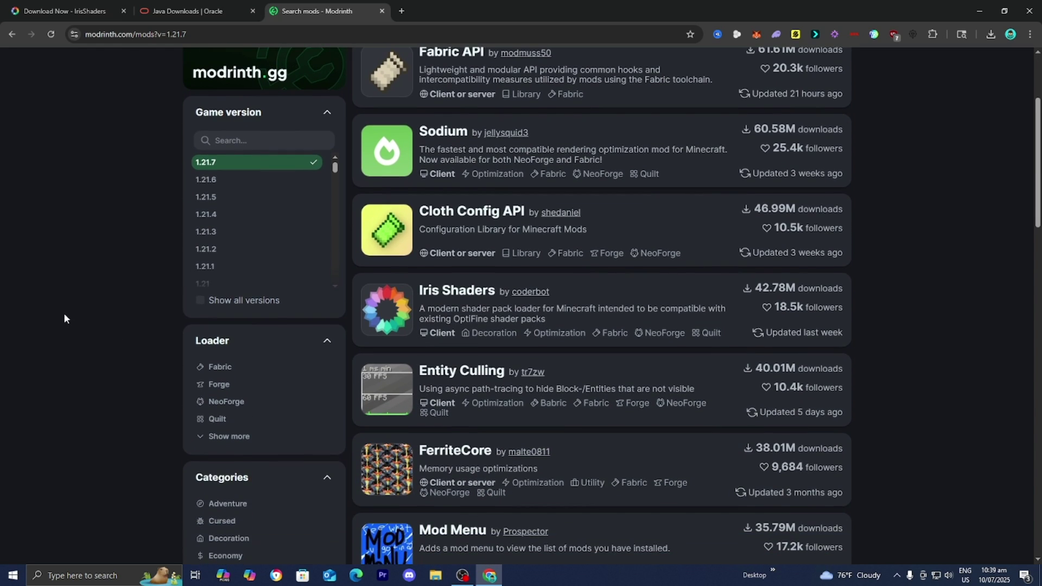
click(231, 368)
- Find and open the Xaero's Minimap project page in the filtered list
scroll(215, 369, up, 3)
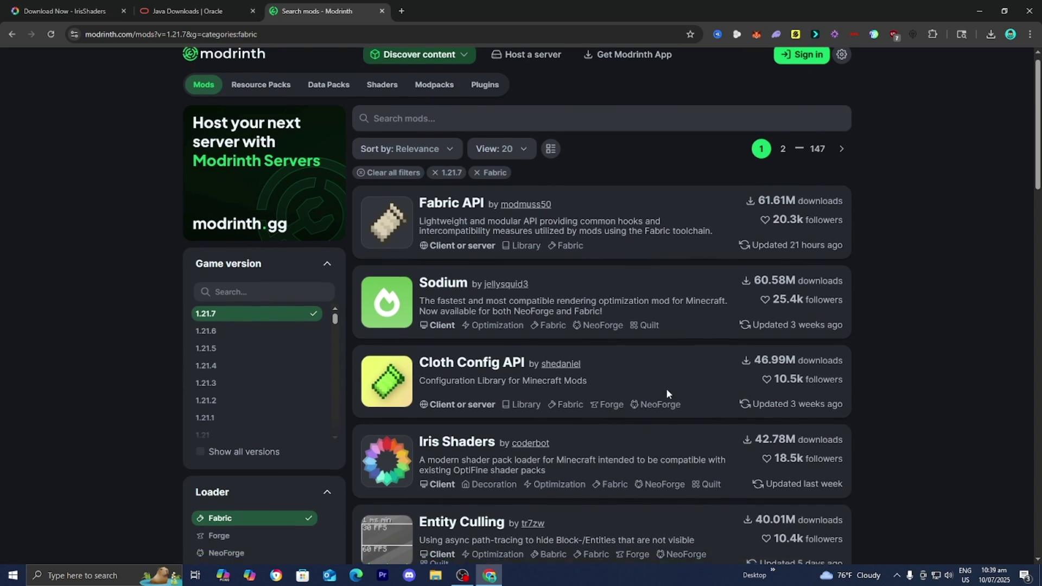
scroll(523, 293, down, 3)
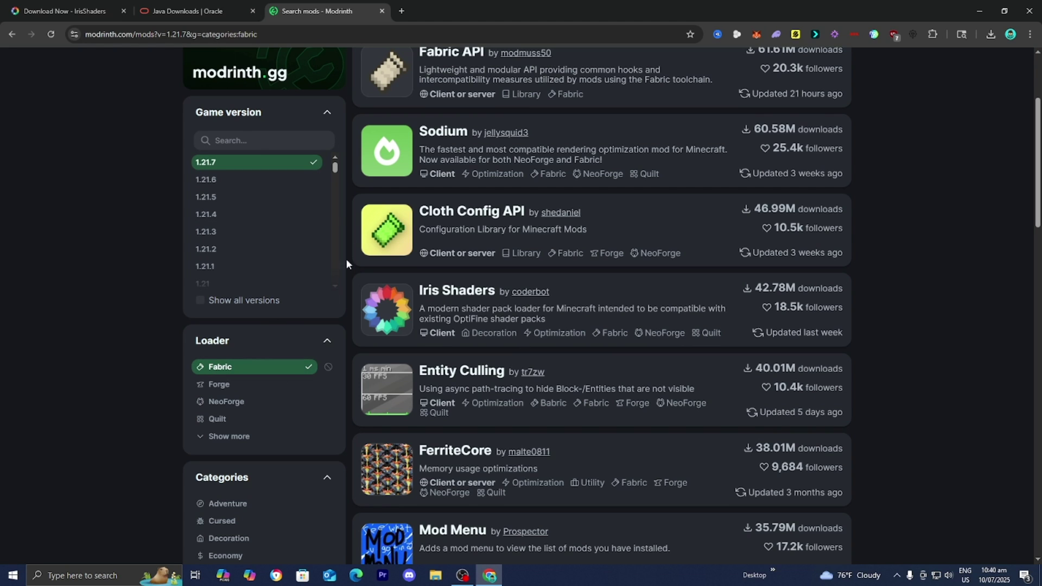
scroll(116, 266, down, 6)
scroll(130, 262, down, 7)
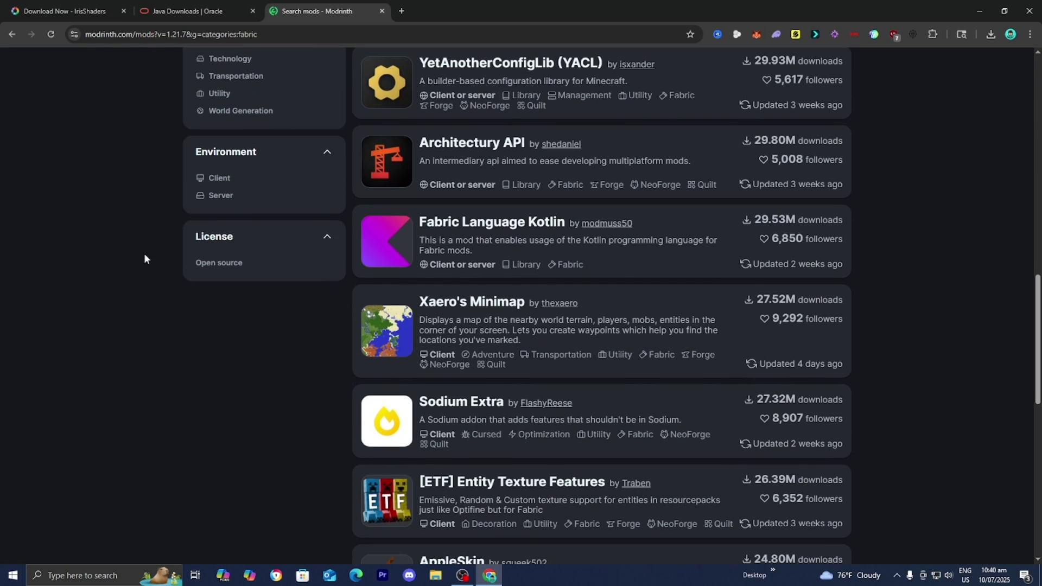
scroll(116, 306, up, 13)
scroll(115, 306, down, 8)
scroll(116, 308, down, 7)
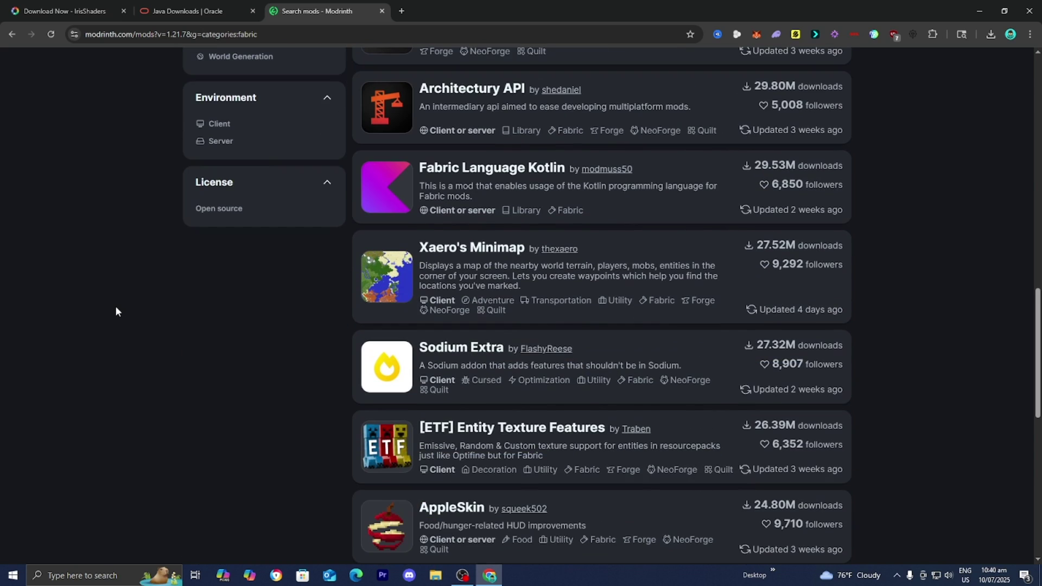
click(384, 280)
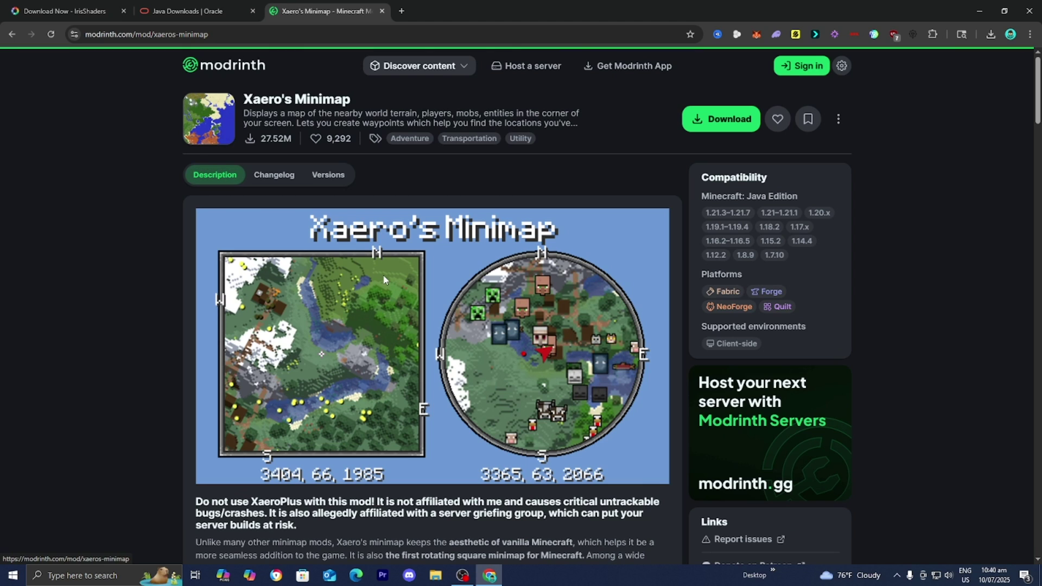
- Download the 25.2.10_Fabric_1.21.7 build from Versions and drag the jar onto the desktop
click(332, 173)
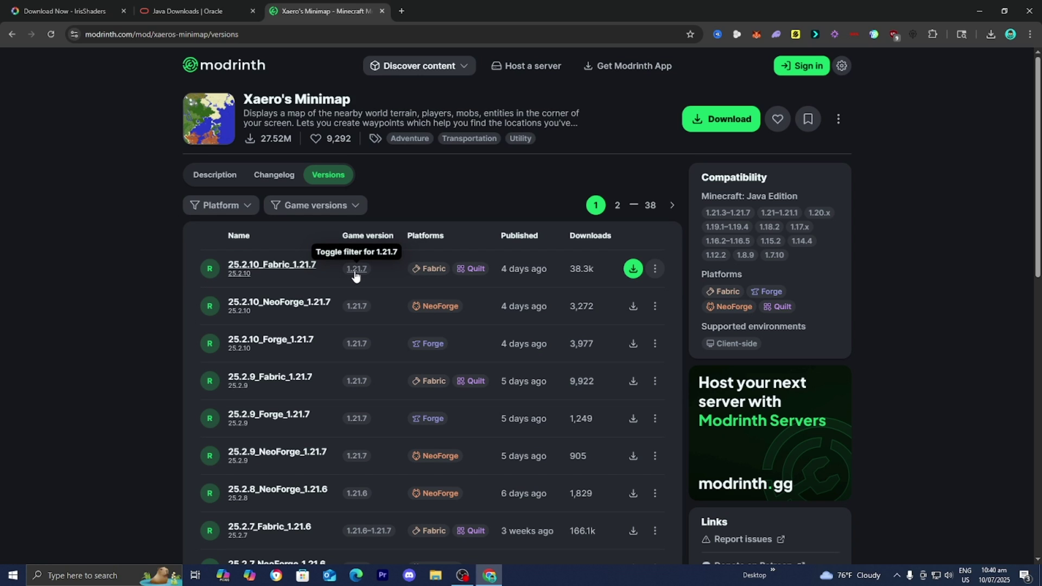
click(634, 269)
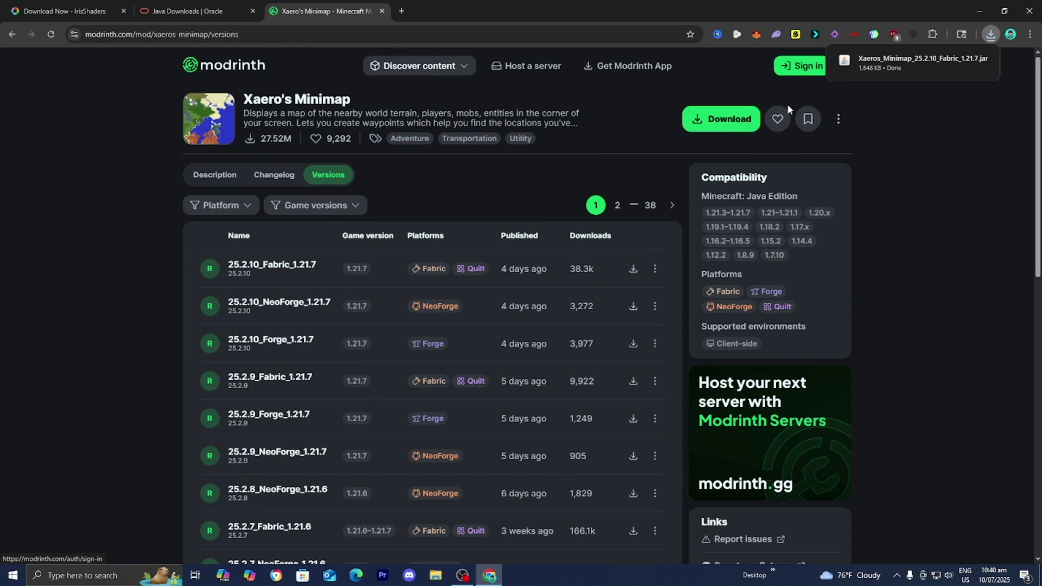
key(super+Down)
click(855, 289)
drag(761, 366, 720, 186)
- Maximize Chrome and go back to the 1.21.7 Fabric mod search results
click(870, 266)
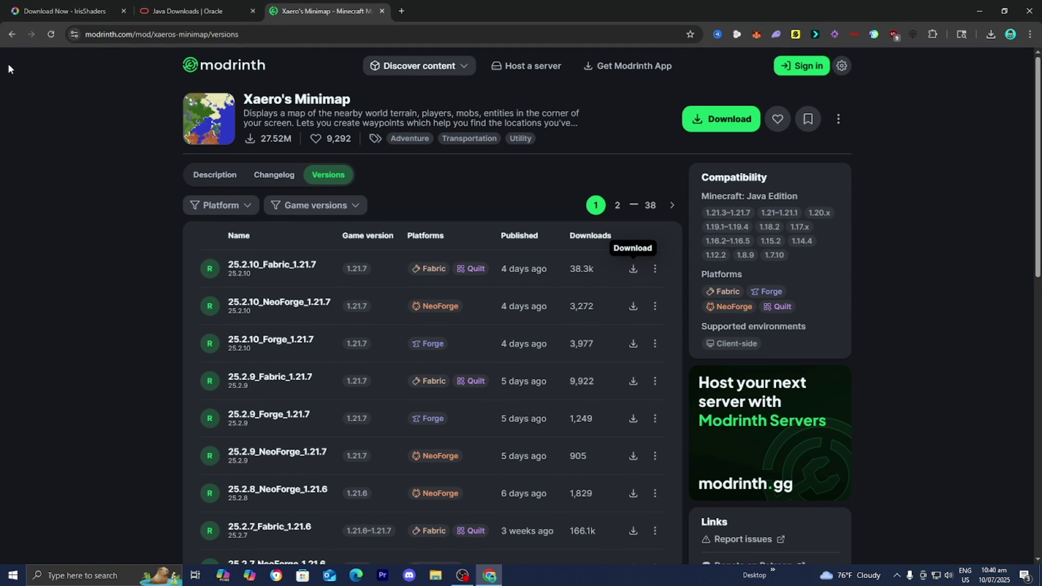
click(11, 34)
click(11, 34)
scroll(64, 217, up, 10)
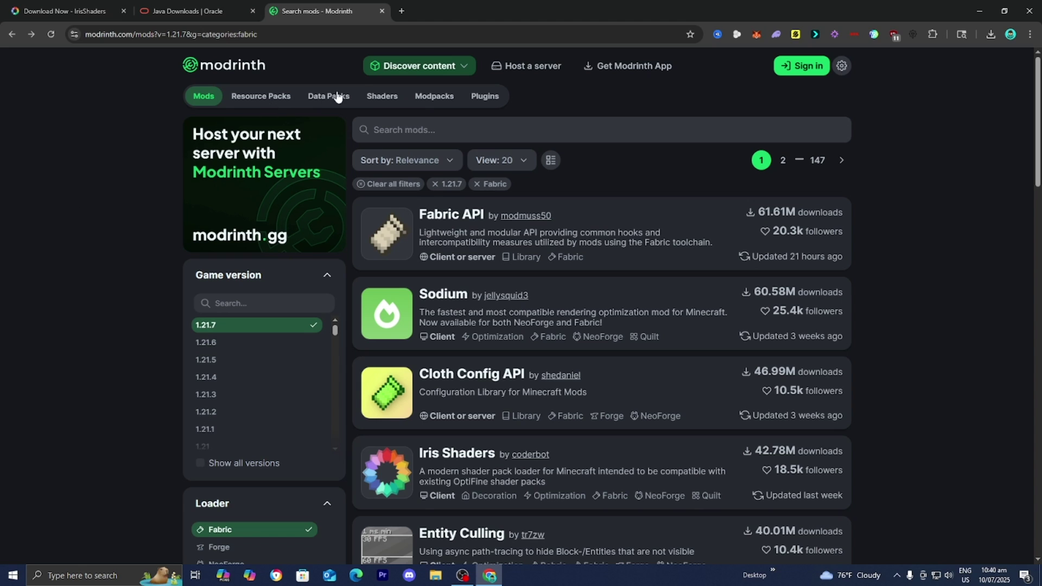
- List Modrinth shaders filtered to game version 1.21.7 and the Iris loader
click(389, 103)
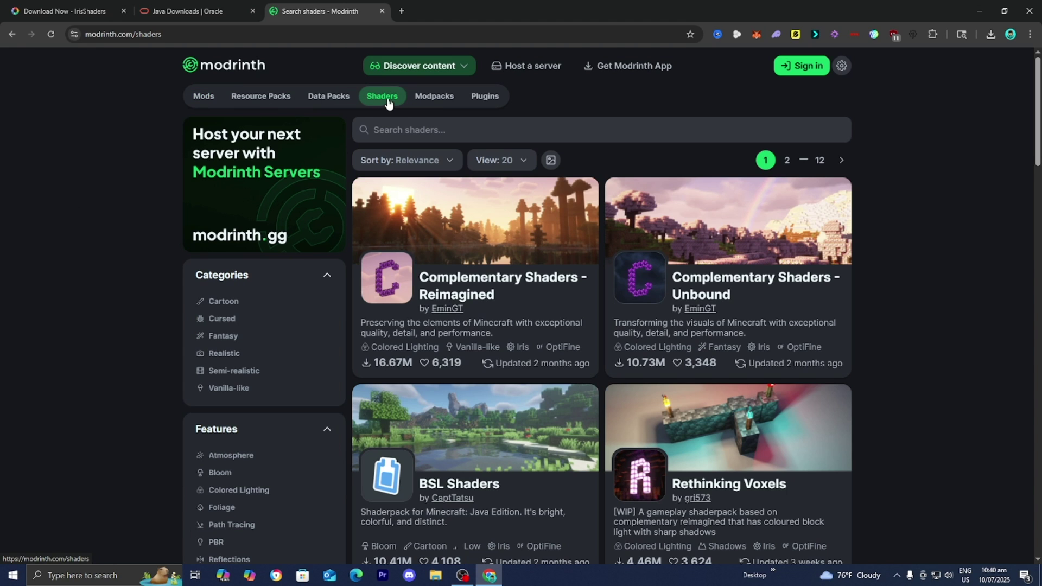
scroll(68, 336, down, 10)
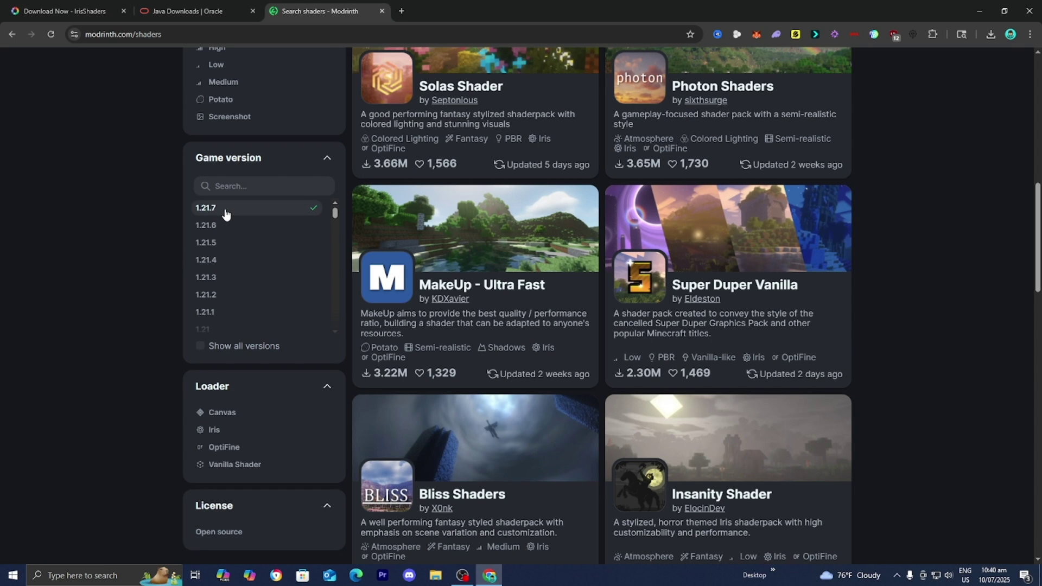
click(225, 211)
scroll(95, 260, down, 5)
scroll(95, 264, down, 5)
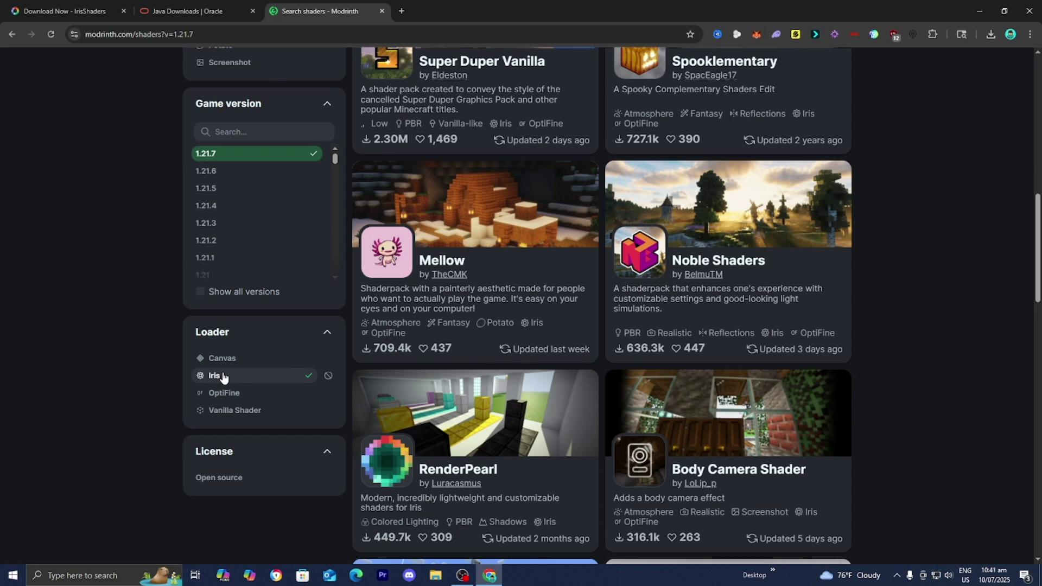
click(222, 376)
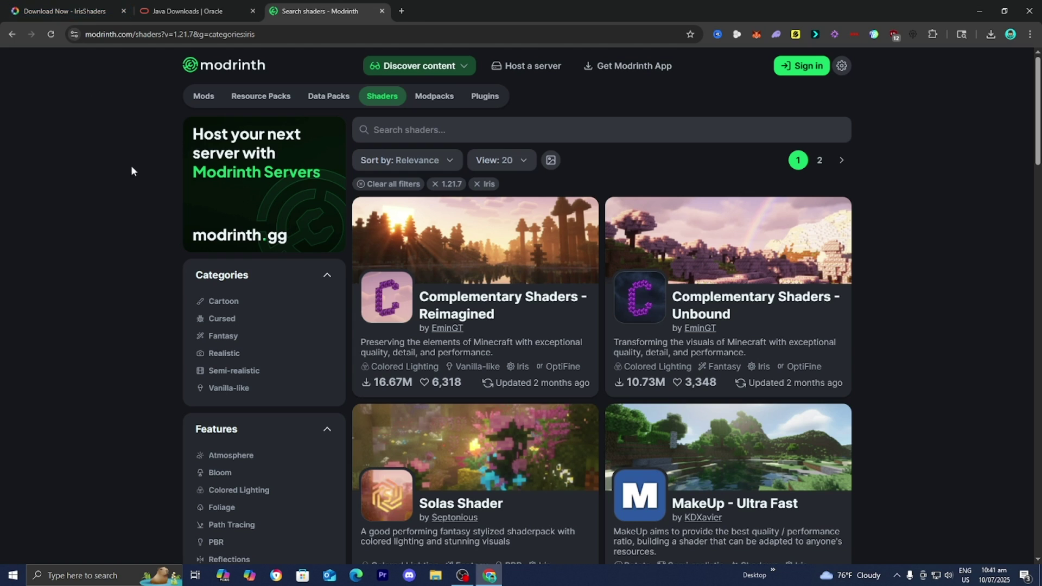
- Open the Complementary Shaders - Reimagined card from the filtered shader results
scroll(372, 342, down, 6)
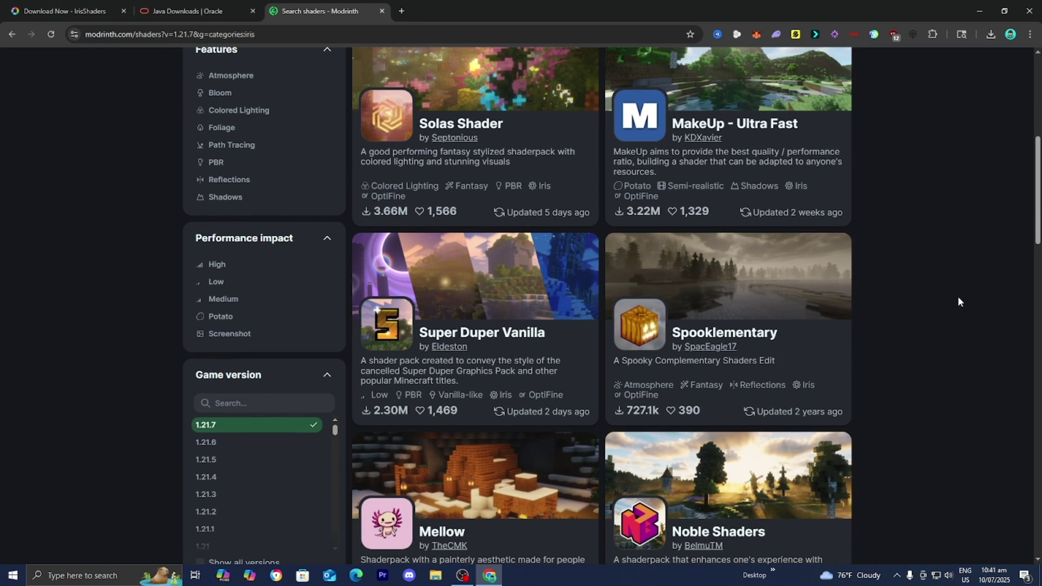
scroll(383, 294, up, 5)
scroll(463, 215, down, 5)
scroll(472, 219, up, 5)
scroll(479, 162, down, 5)
scroll(477, 163, up, 6)
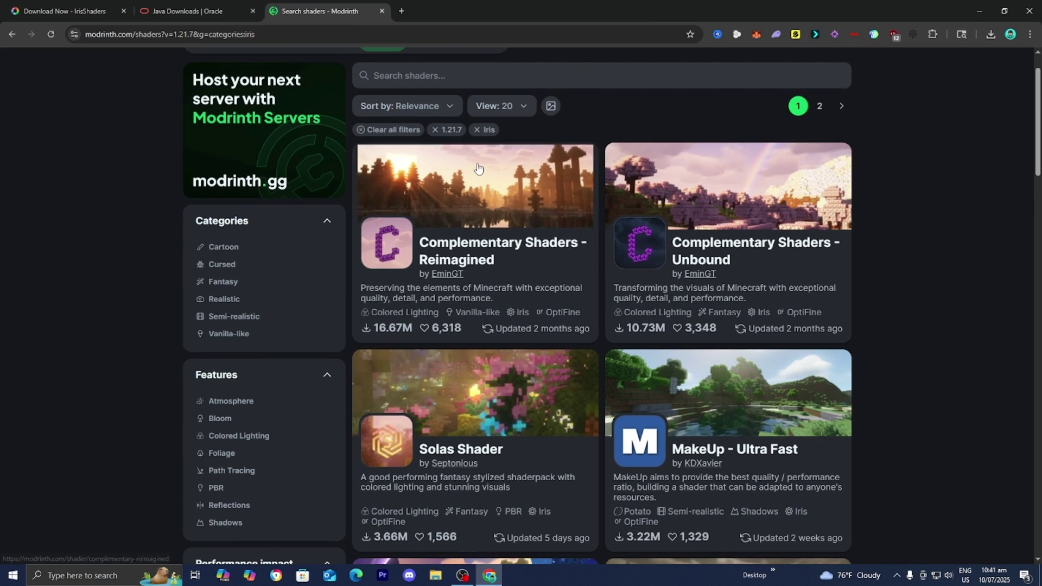
click(477, 163)
- Download the r5.5.1 shader zip from the Versions list and restore the Chrome window
click(383, 177)
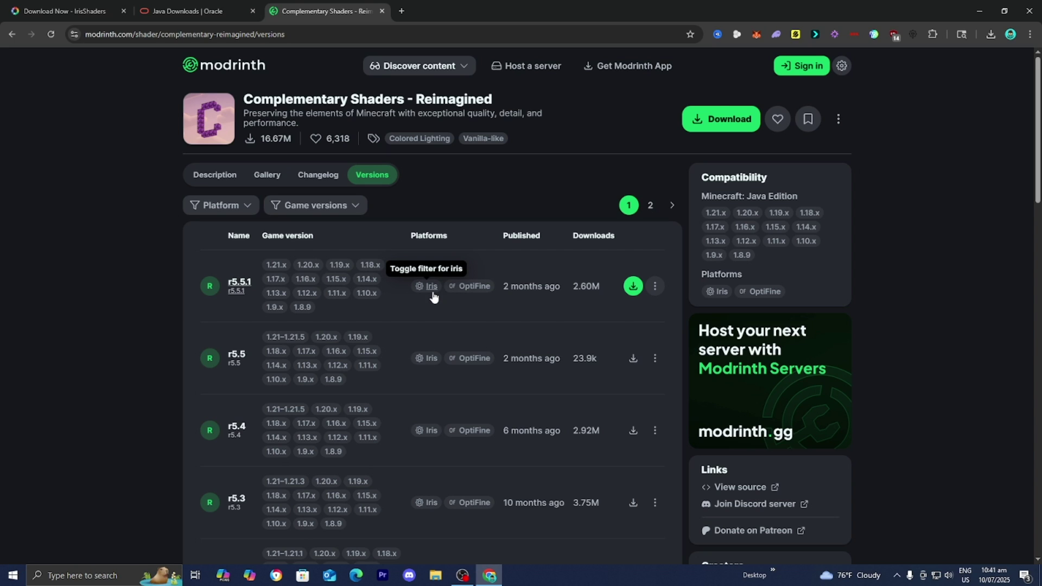
click(633, 285)
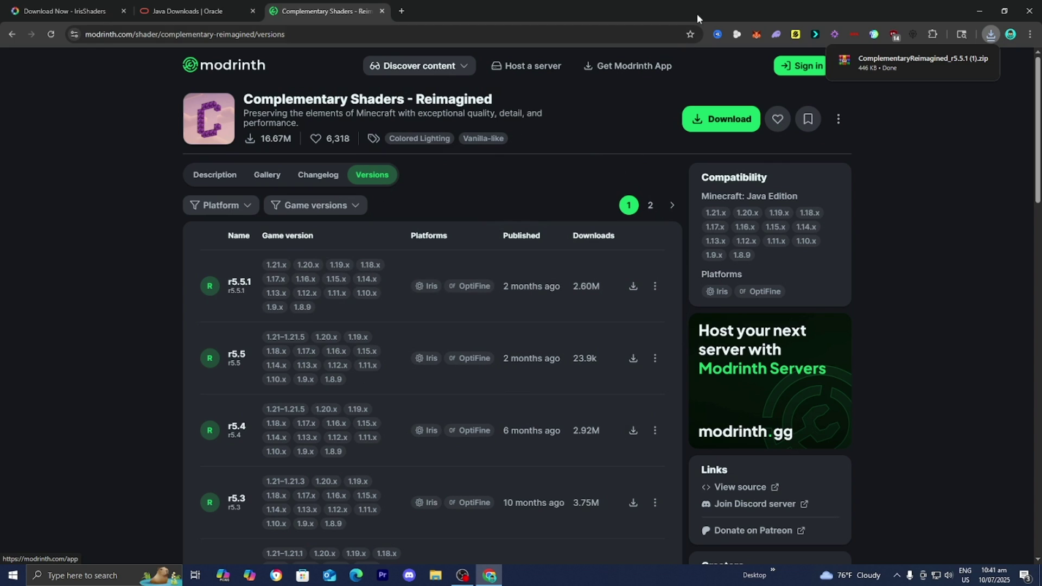
double_click(814, 4)
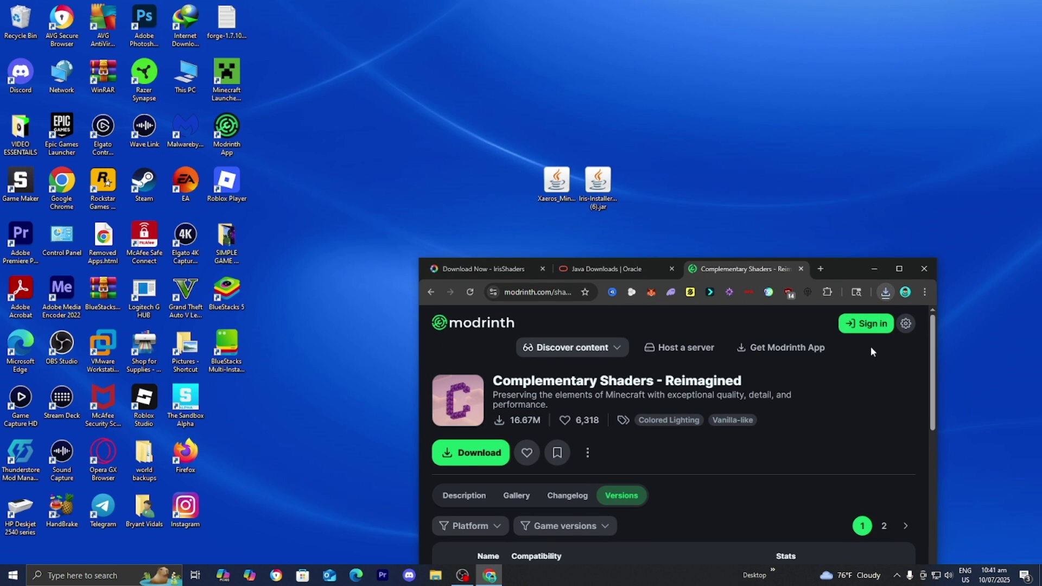
- Drag the ComplementaryReimagined_r5.5.1 zip from Chrome's downloads to the desktop and minimize Chrome
click(886, 292)
drag(783, 344, 640, 187)
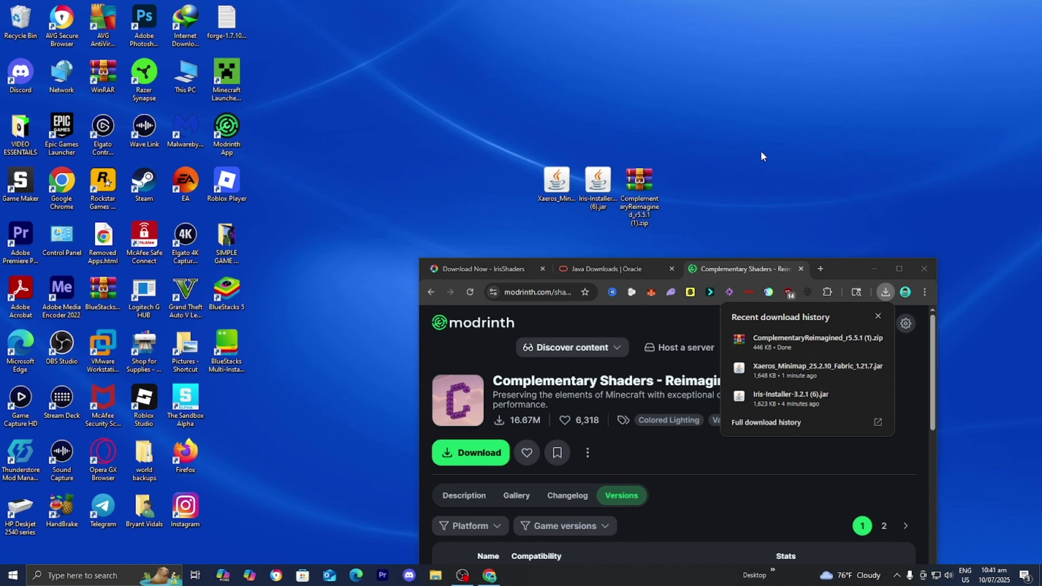
click(879, 267)
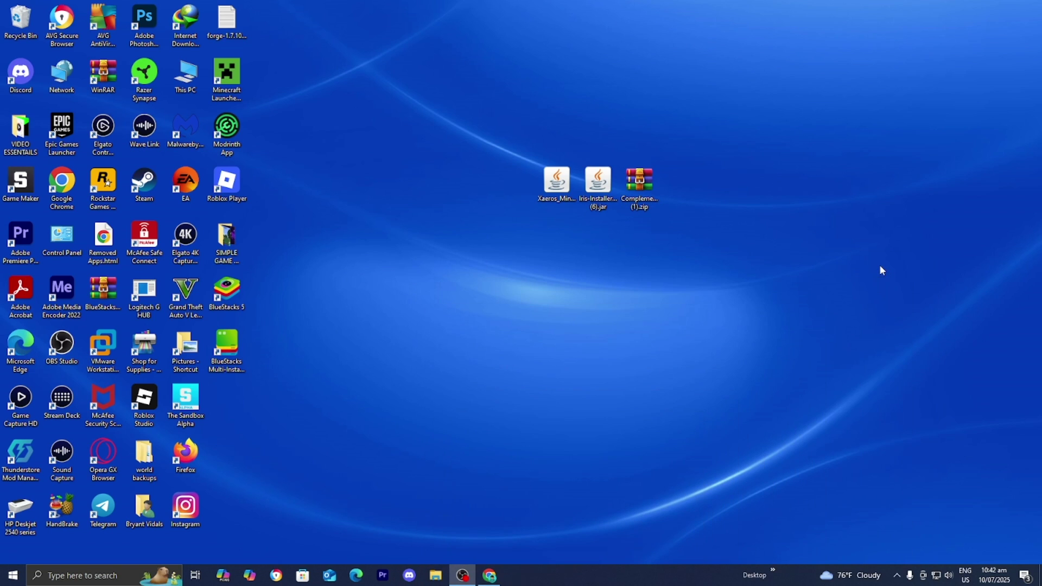
- Line up the minimap jar, Iris installer jar and shader zip side by side
drag(558, 201, 515, 206)
drag(594, 201, 554, 200)
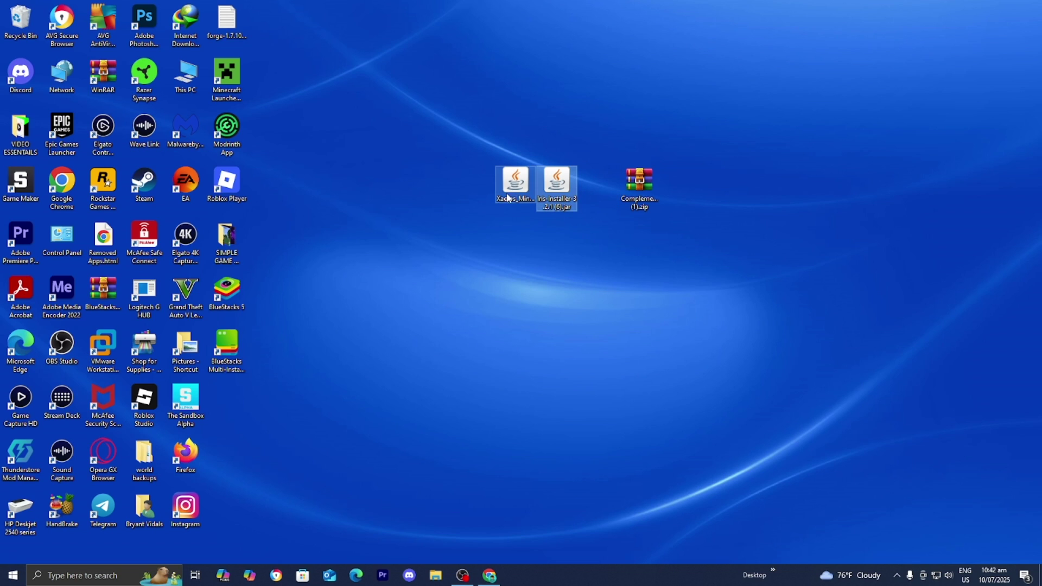
click(632, 189)
drag(632, 190, 592, 191)
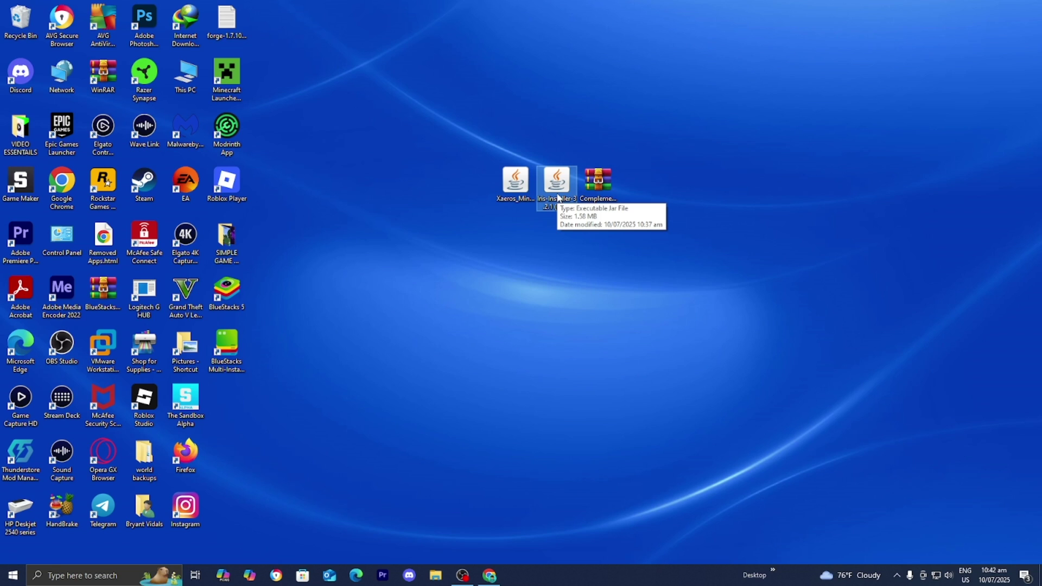
- Bring up the context menu for Iris-Installer (6).jar
right_click(499, 193)
click(368, 364)
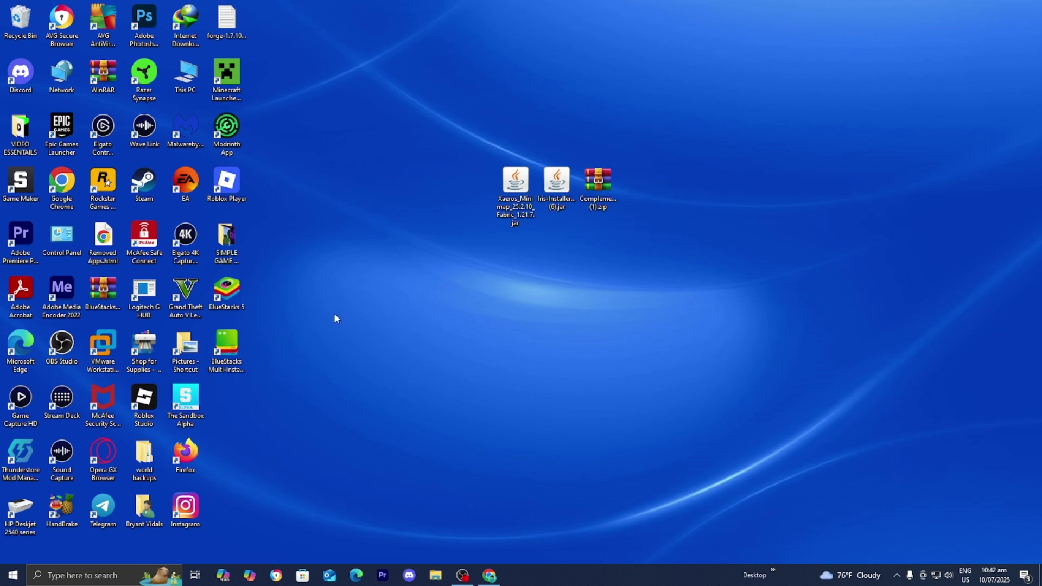
right_click(552, 204)
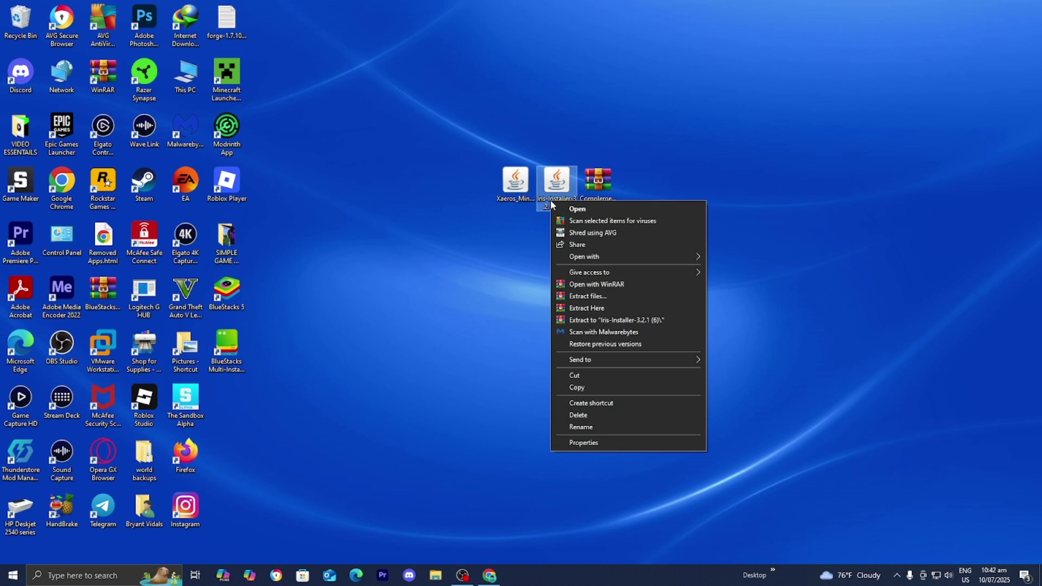
- Run the Iris installer with Java and keep 1.21.7 as the game version
mouse_move(612, 257)
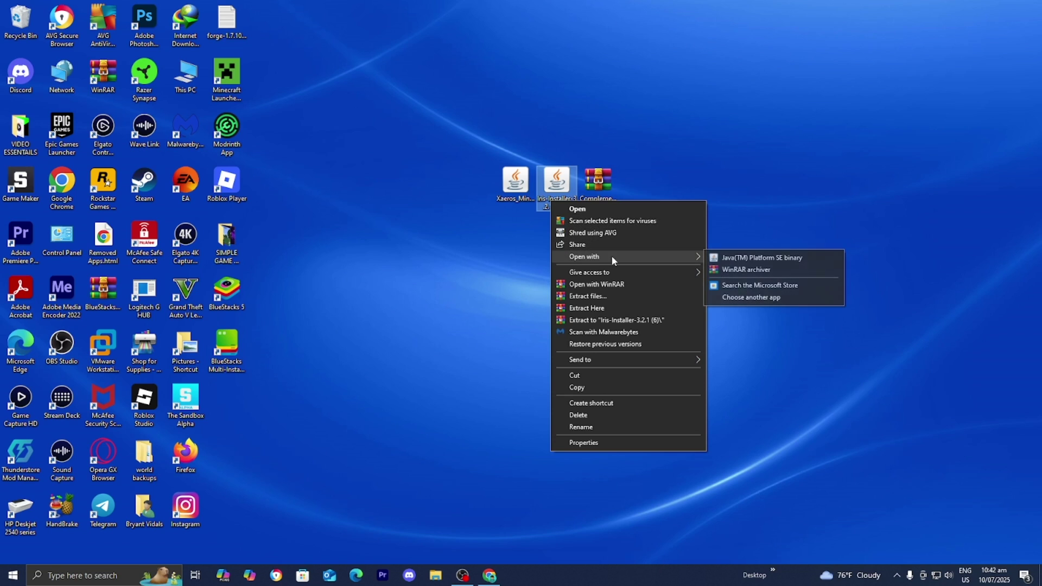
click(728, 264)
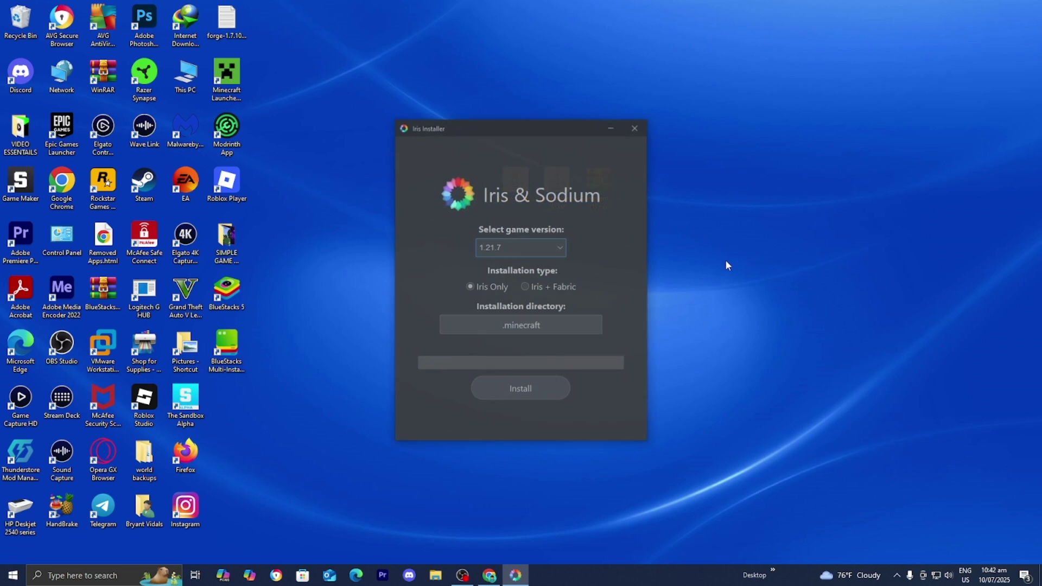
click(552, 251)
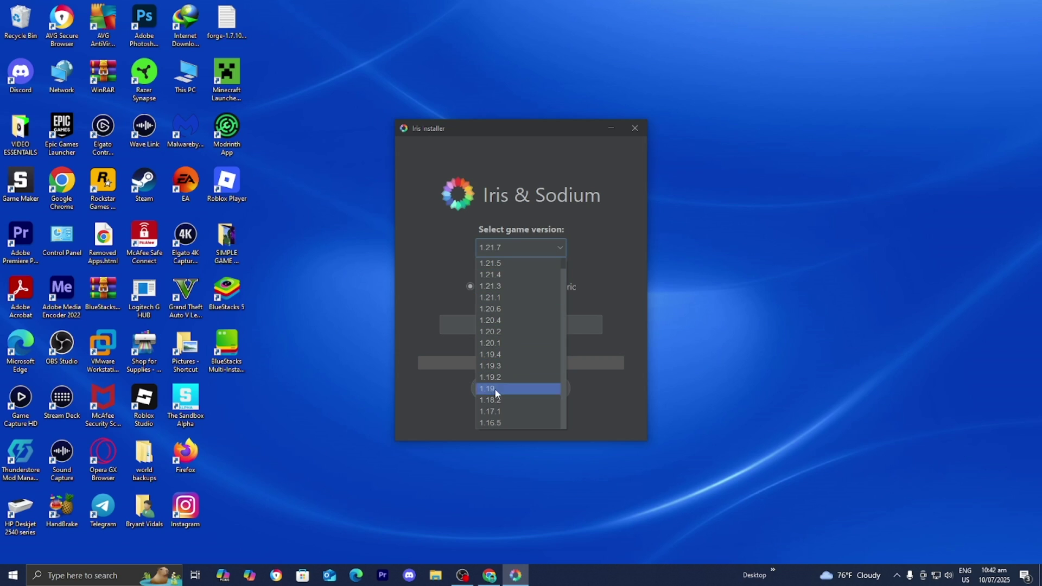
scroll(526, 362, up, 1)
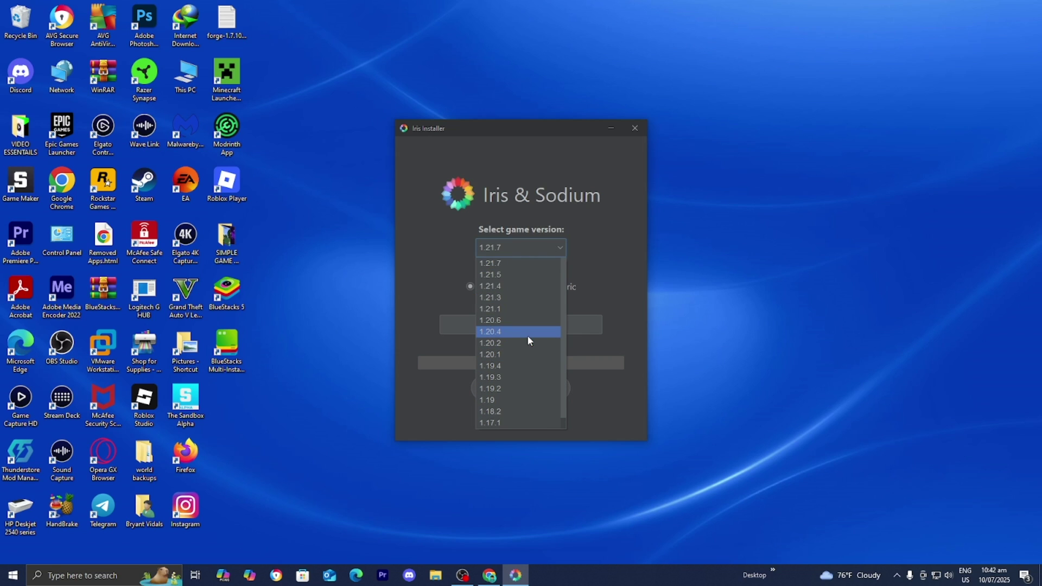
click(511, 268)
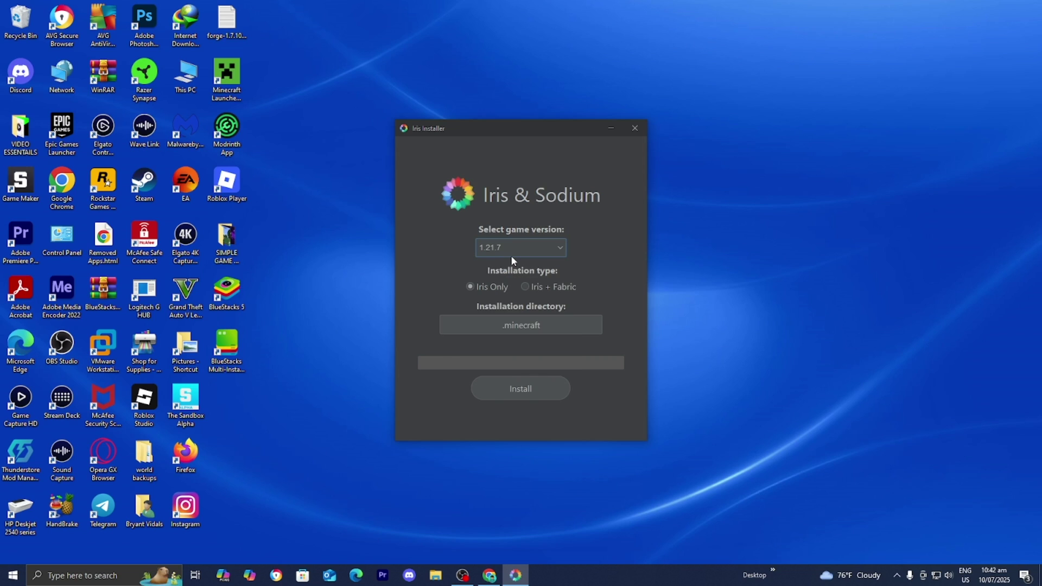
- Install Iris + Fabric, close the installer and start the Minecraft Launcher
click(524, 289)
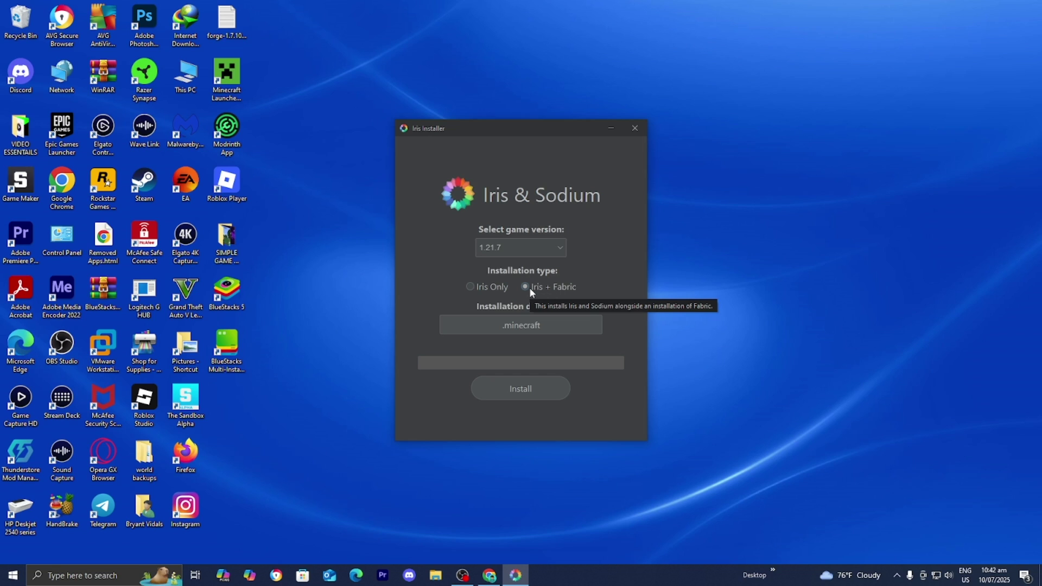
click(524, 389)
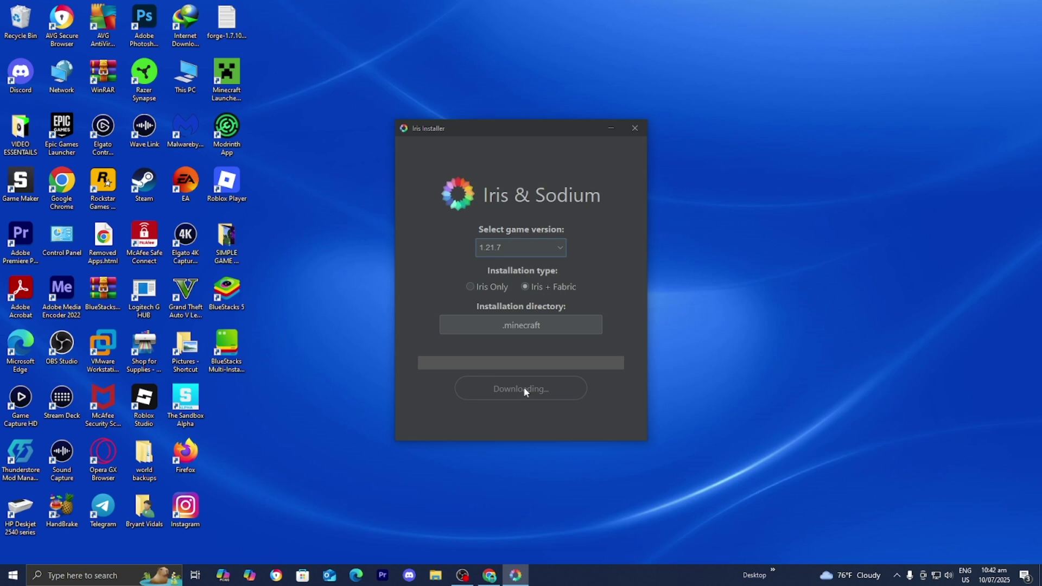
click(635, 128)
double_click(241, 85)
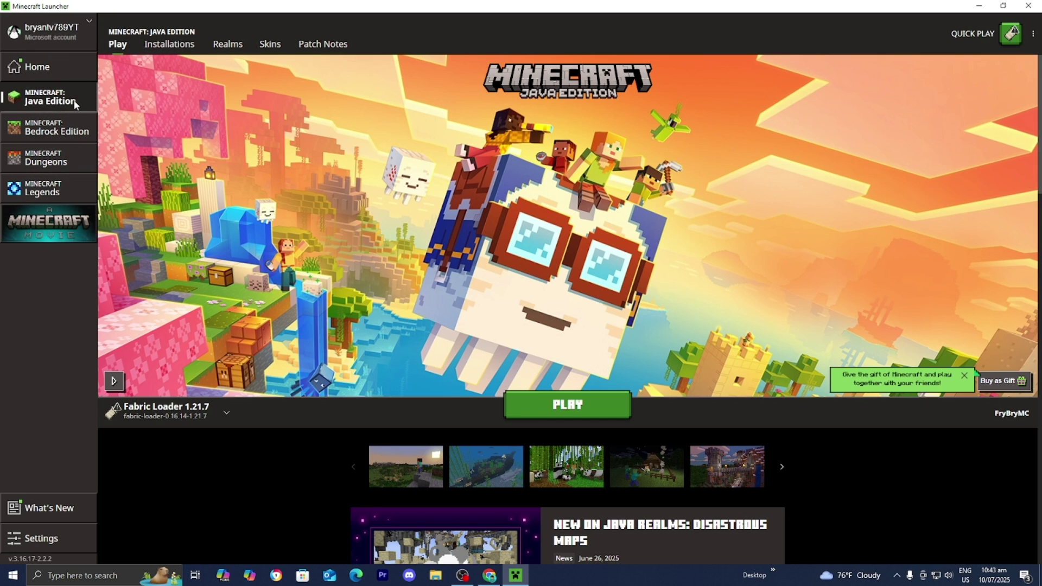
- Open the Fabric Loader 1.21.7 installation's .minecraft folder and move the window higher
click(182, 44)
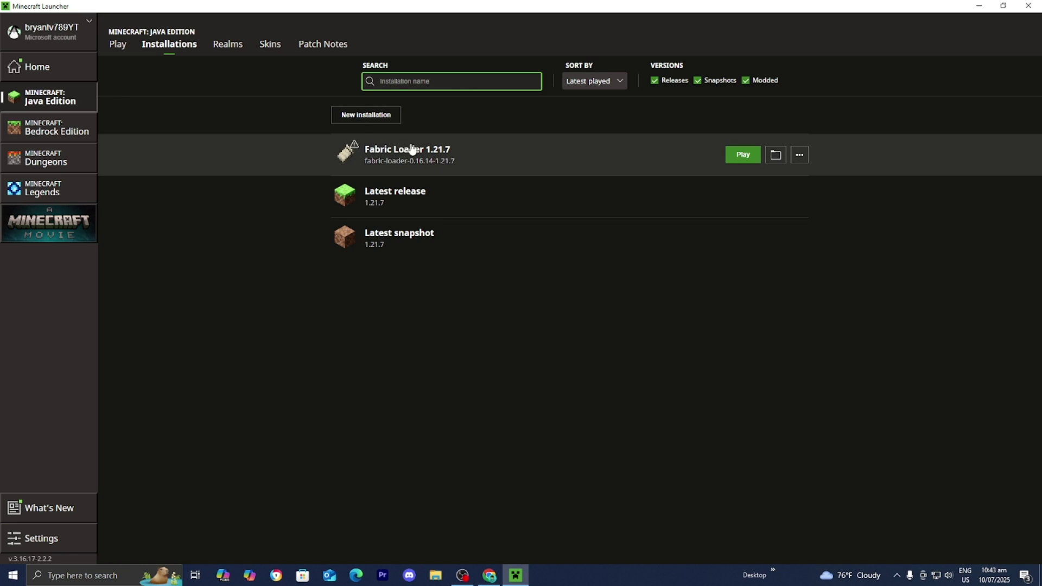
click(774, 155)
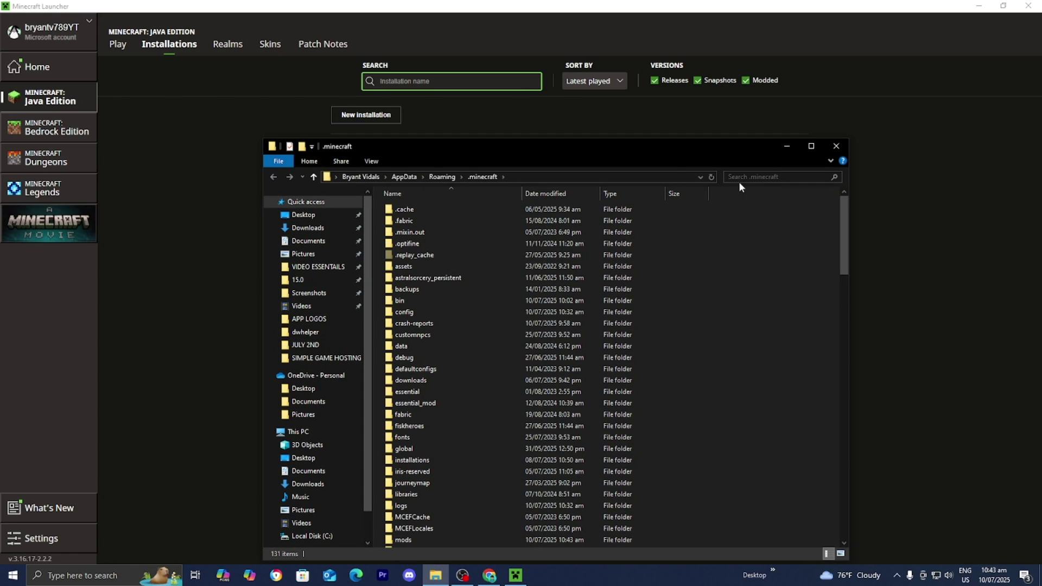
drag(651, 145, 652, 102)
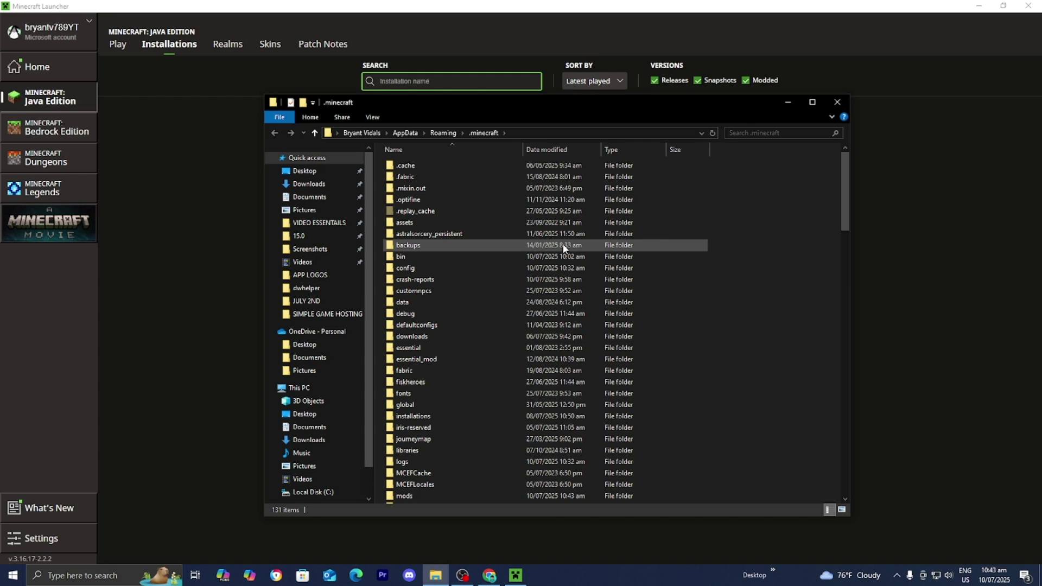
- Open the mods folder inside the .minecraft folder
scroll(562, 244, down, 4)
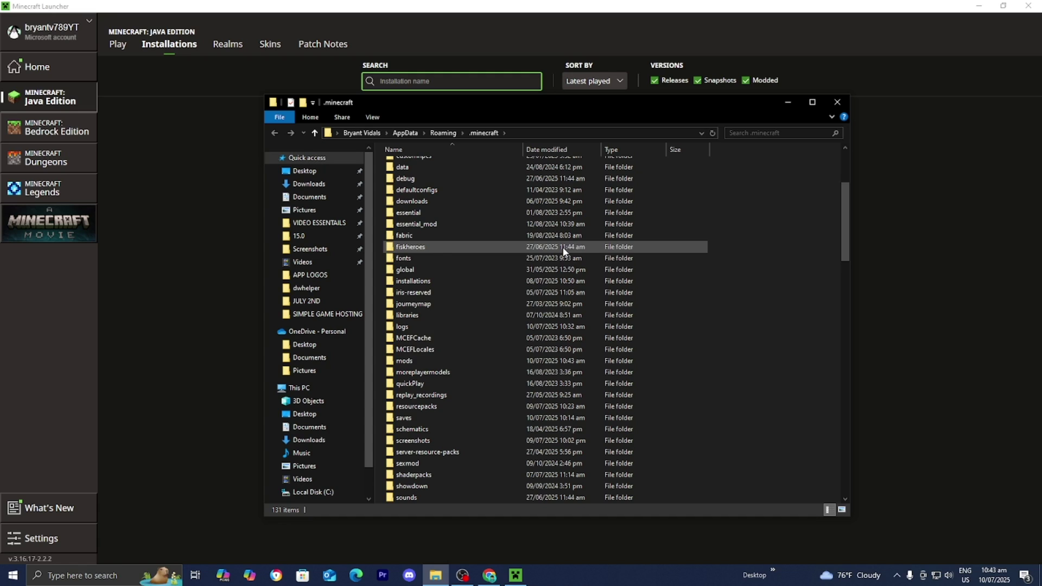
click(447, 360)
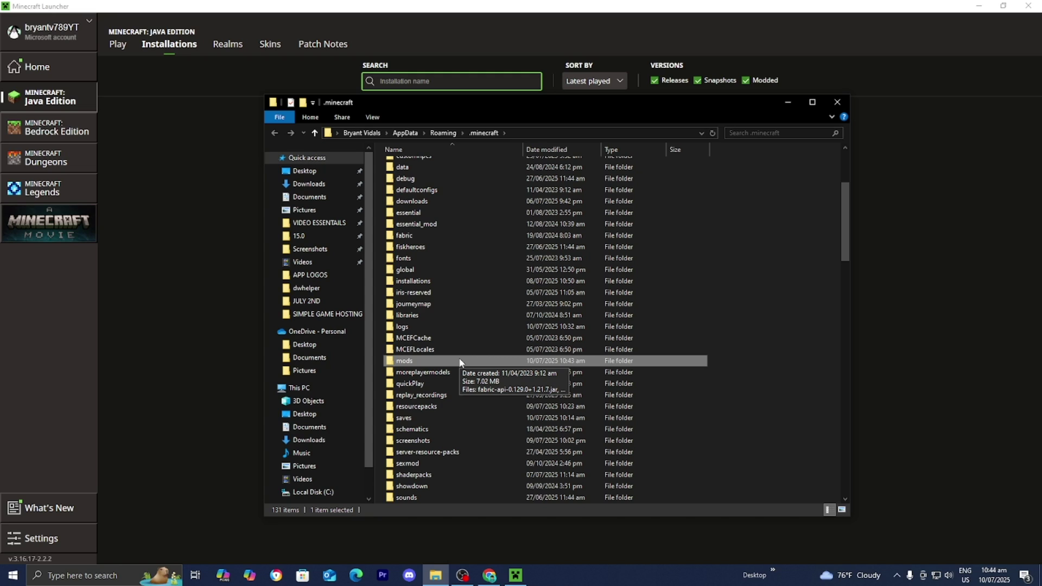
right_click(741, 351)
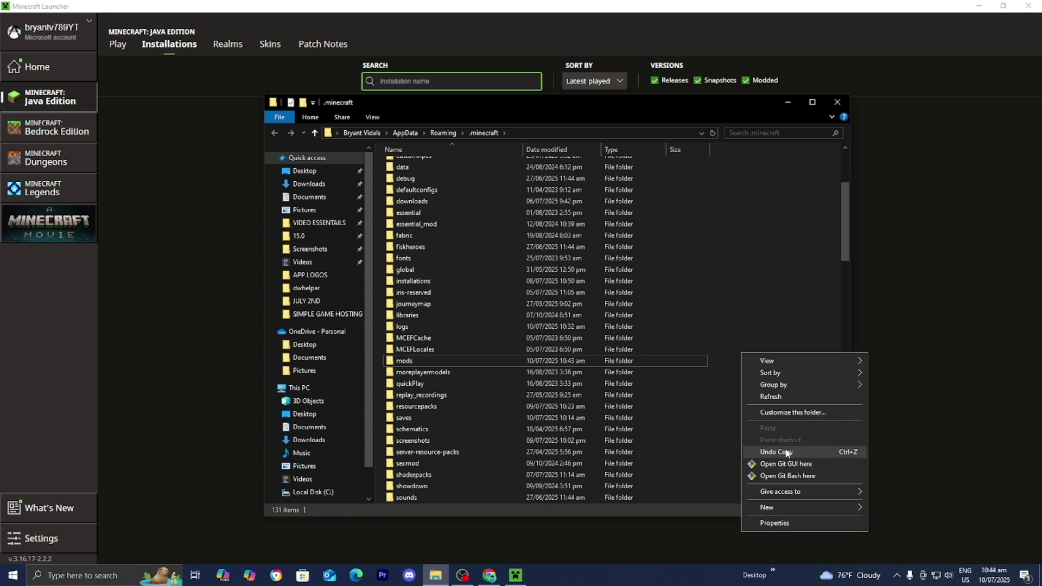
mouse_move(790, 506)
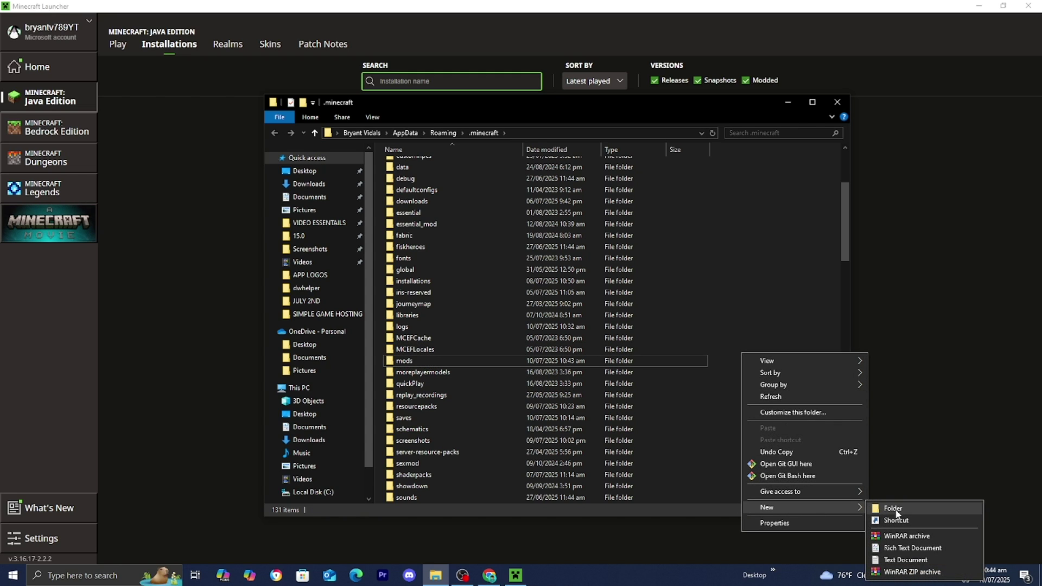
click(419, 360)
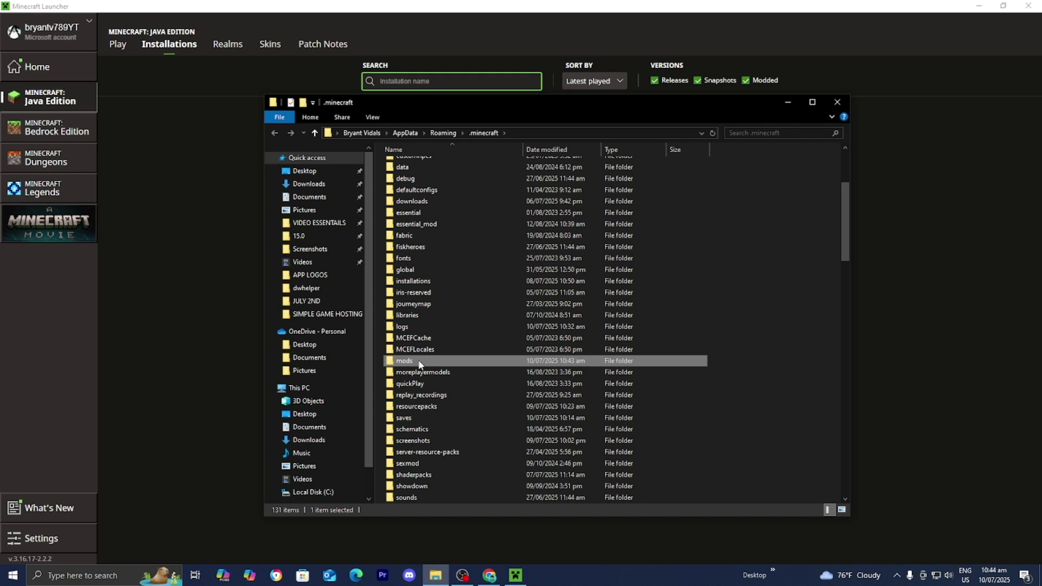
double_click(418, 360)
- Drag Xaeros_Minimap_25.2.10_Fabric_1.21.7.jar from the desktop into mods beside the Iris and Sodium jars
click(420, 165)
click(421, 182)
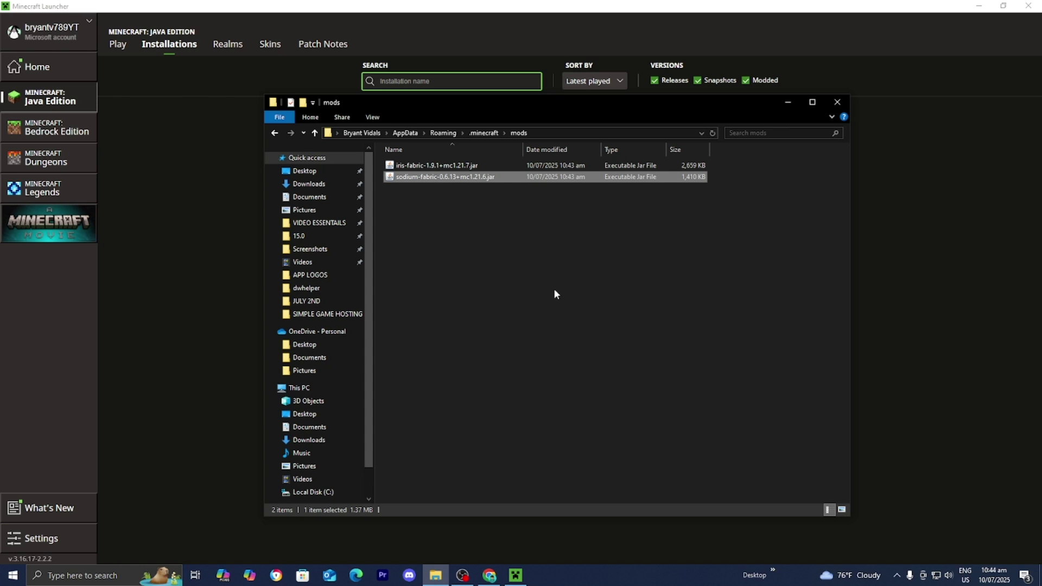
click(605, 270)
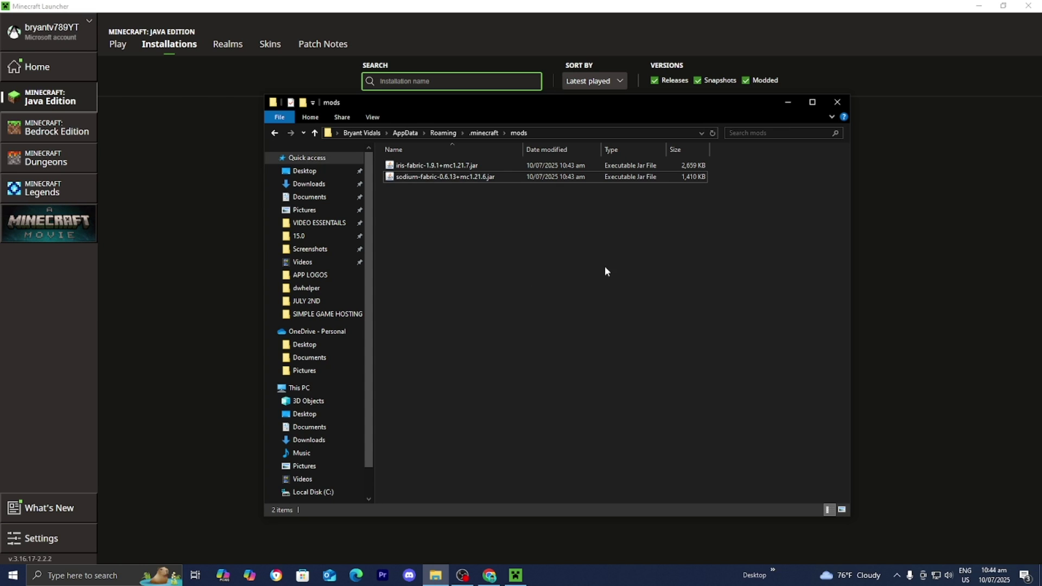
click(975, 5)
drag(685, 105, 614, 270)
drag(525, 198, 566, 443)
click(610, 442)
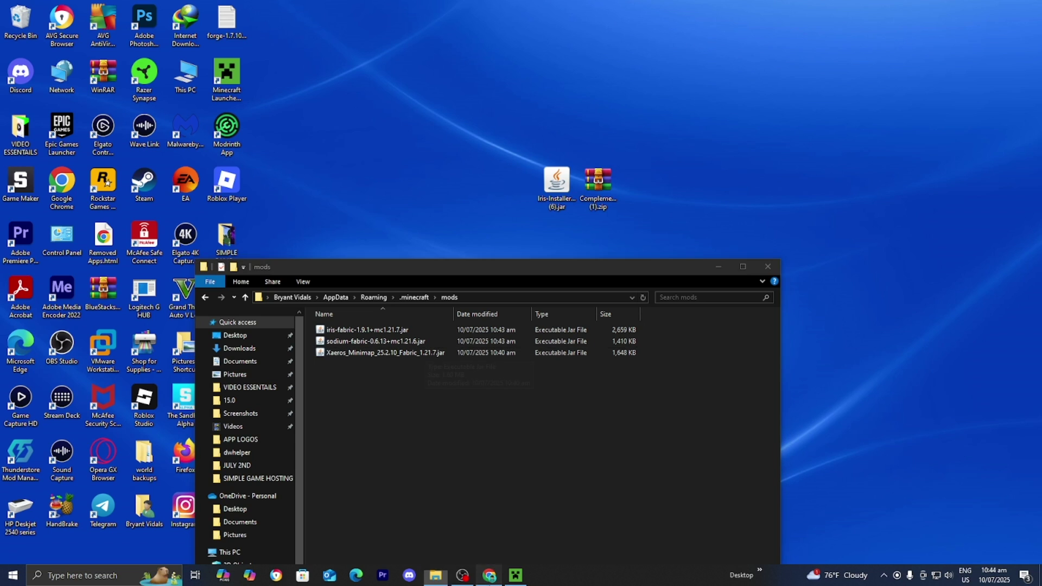
click(489, 575)
- Maximize Chrome and browse Modrinth's mod listing filtered to game version 1.21.7
click(901, 268)
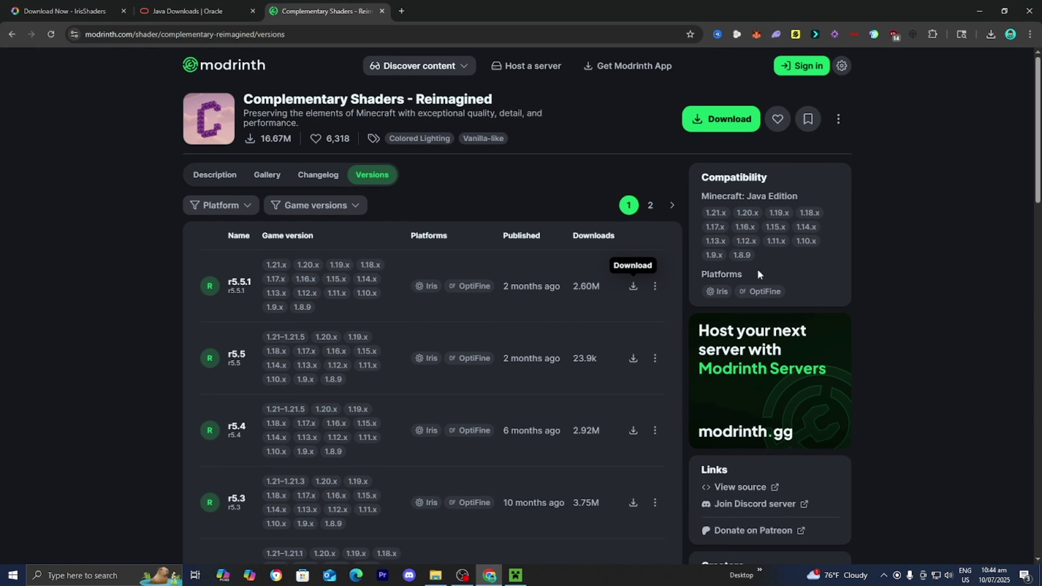
click(216, 65)
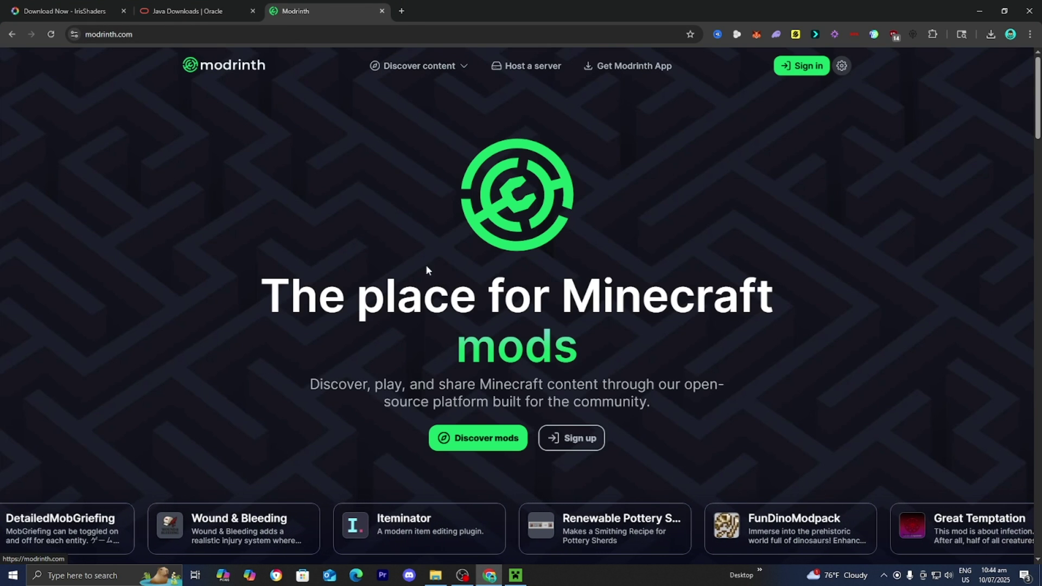
click(477, 439)
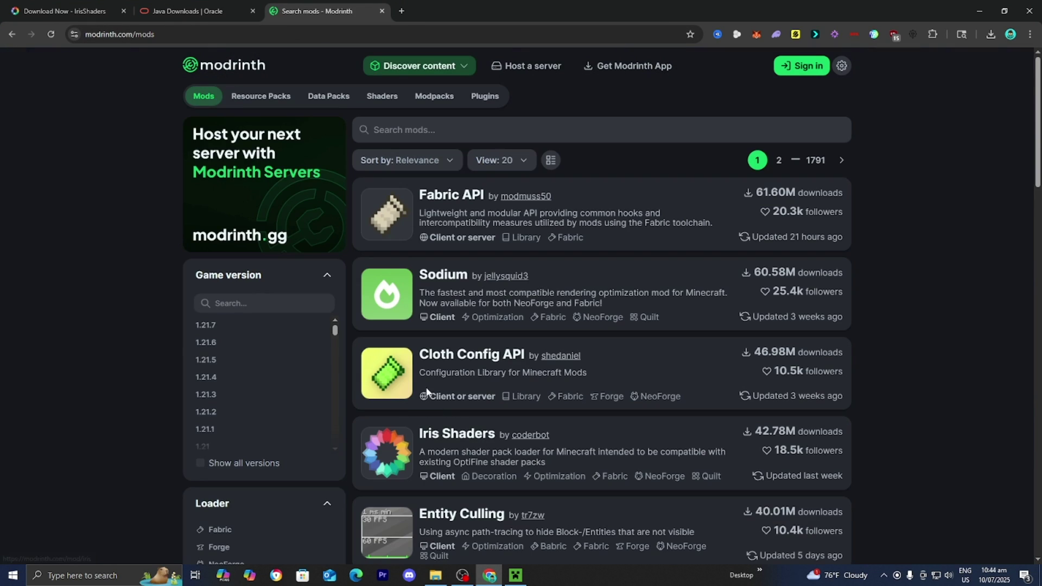
click(227, 325)
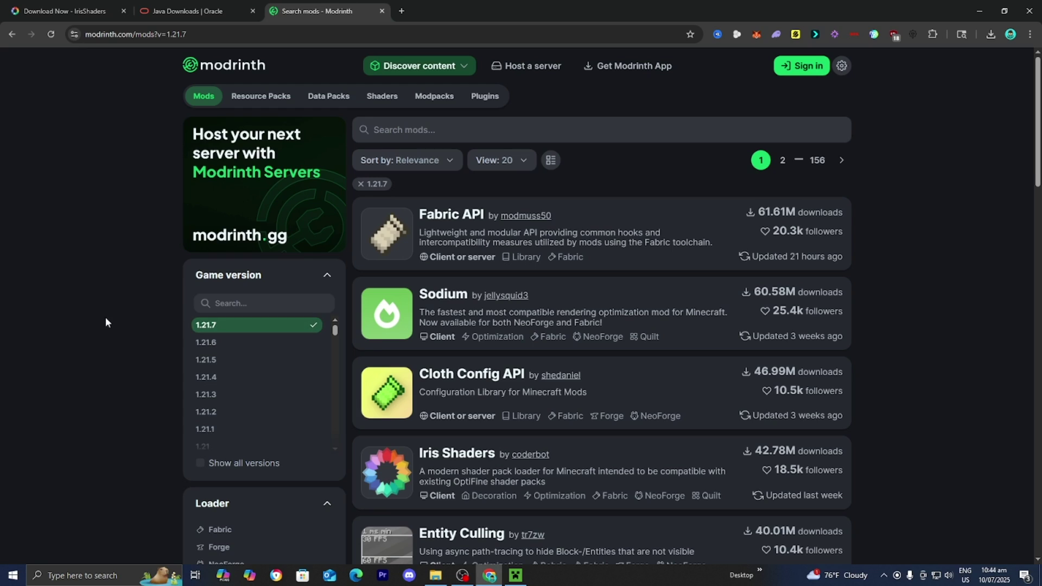
- Download Fabric API version 0.129.0+1.21.7 from its Versions list
click(365, 244)
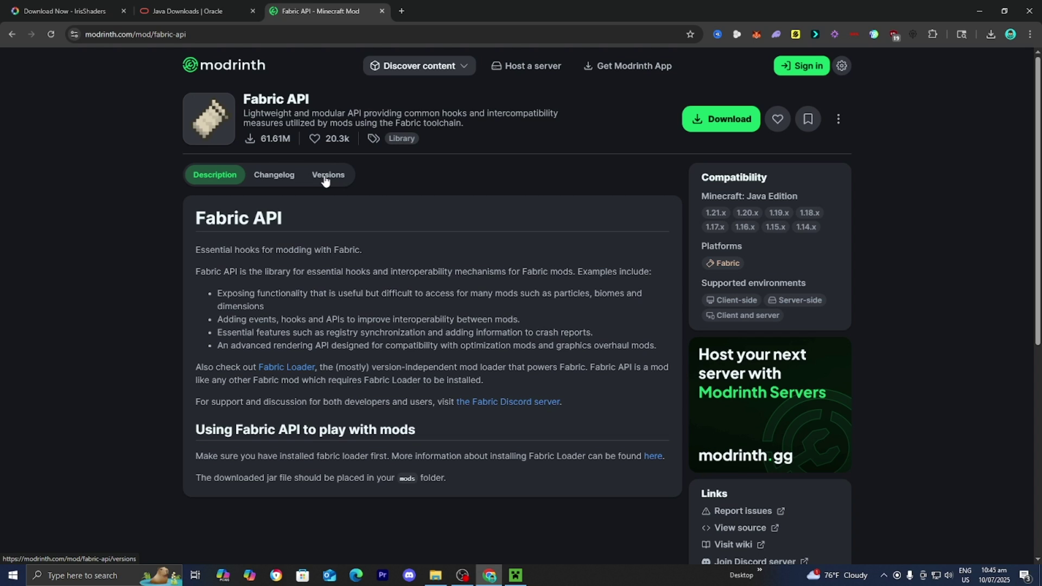
click(325, 179)
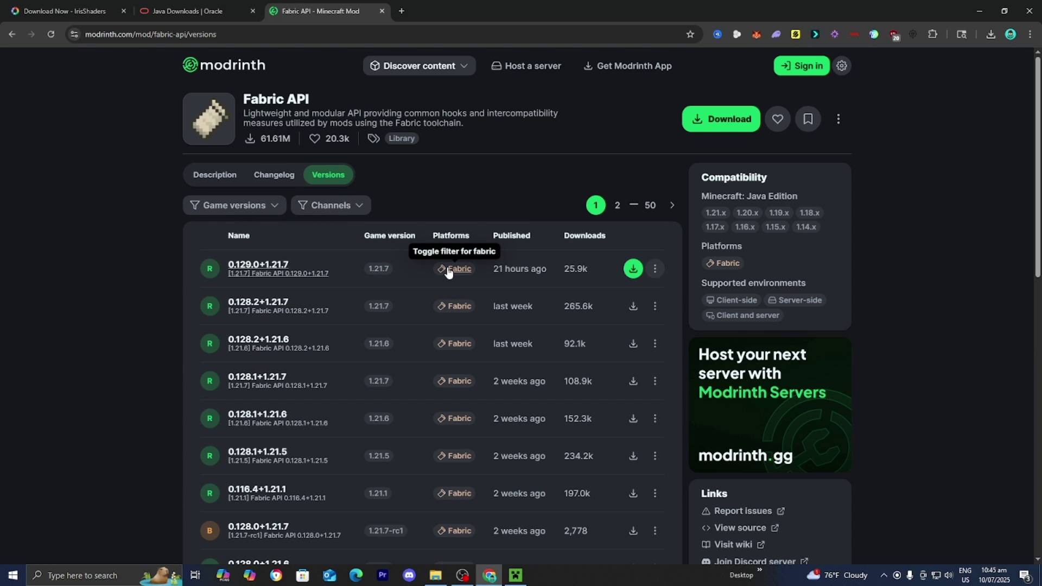
click(633, 269)
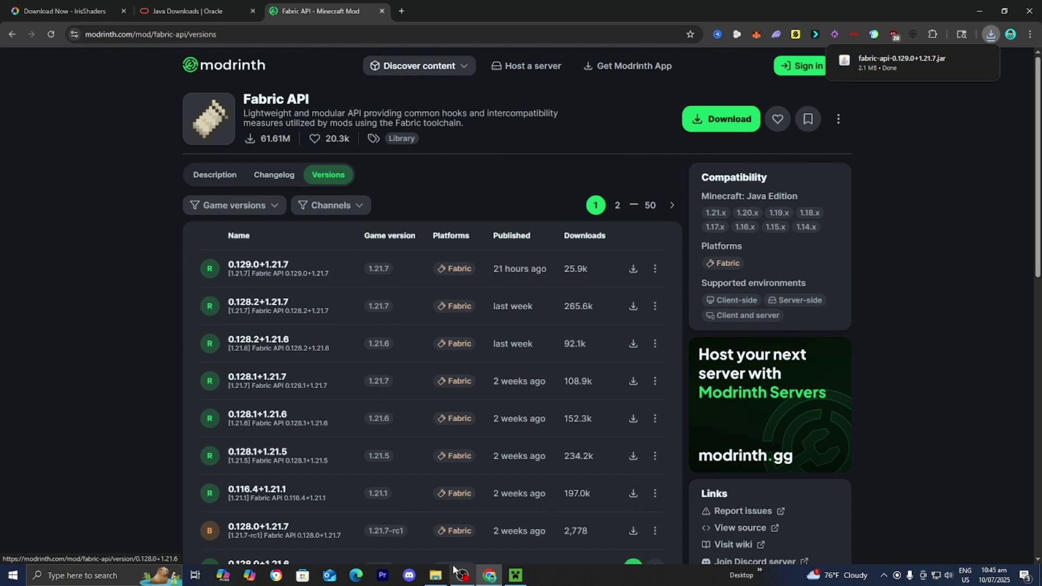
- Drag the downloaded fabric-api-0.129.0+1.21.7.jar into mods, close the folder, and return to the launcher
drag(901, 60, 387, 422)
click(388, 418)
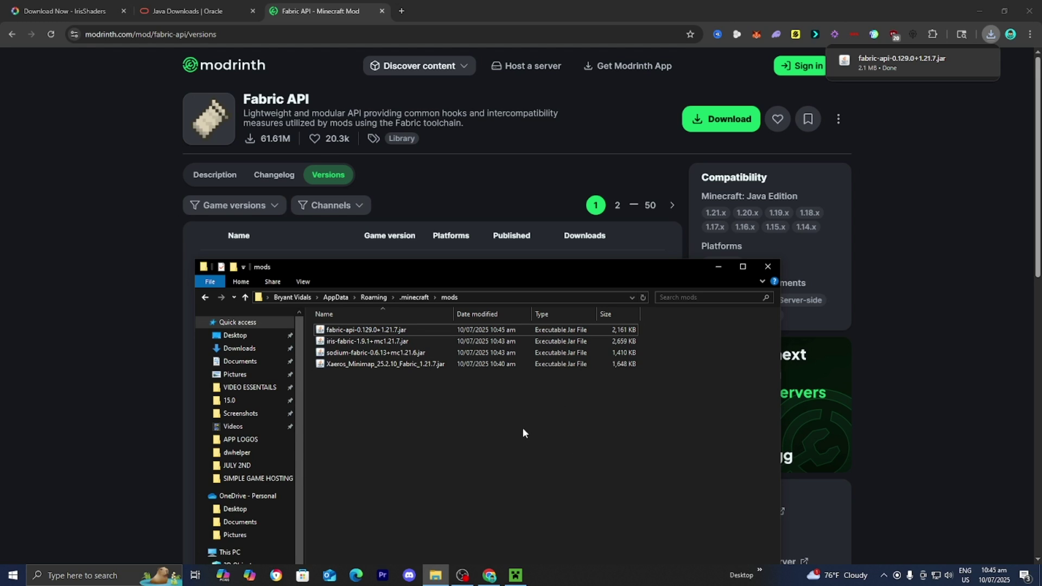
click(768, 267)
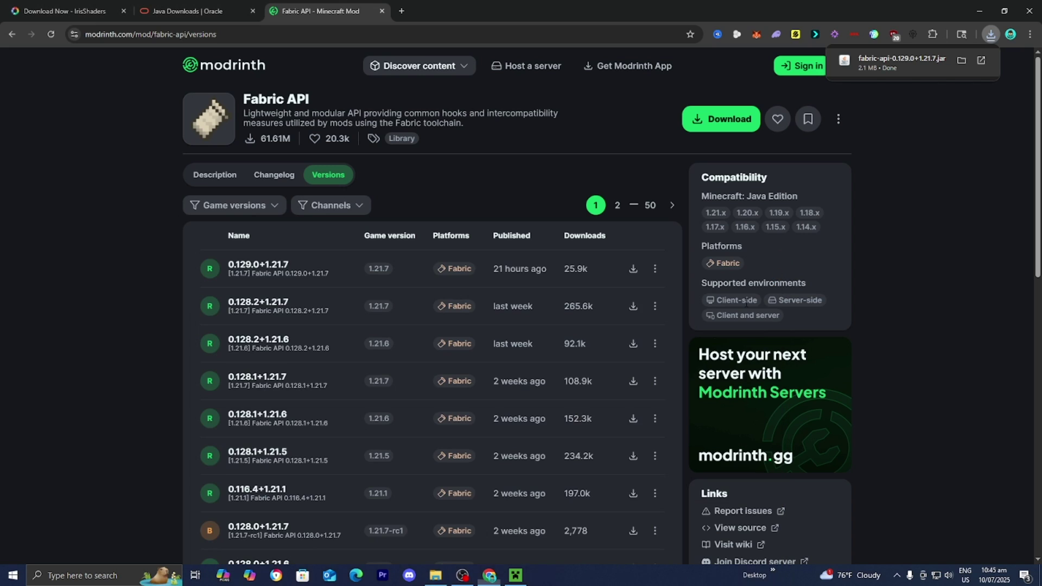
click(516, 576)
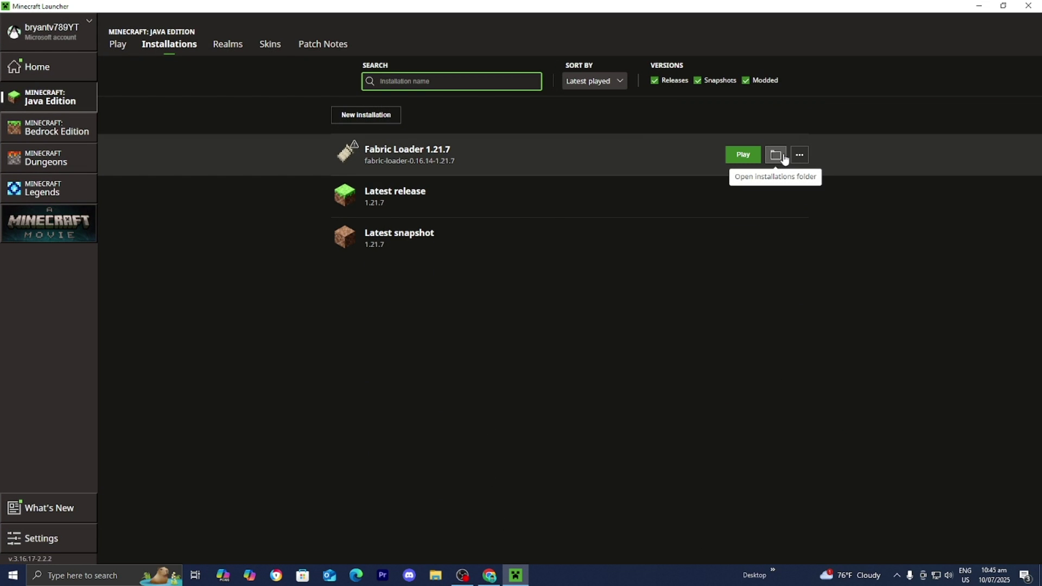
- Open the shaderpacks folder inside .minecraft
click(784, 159)
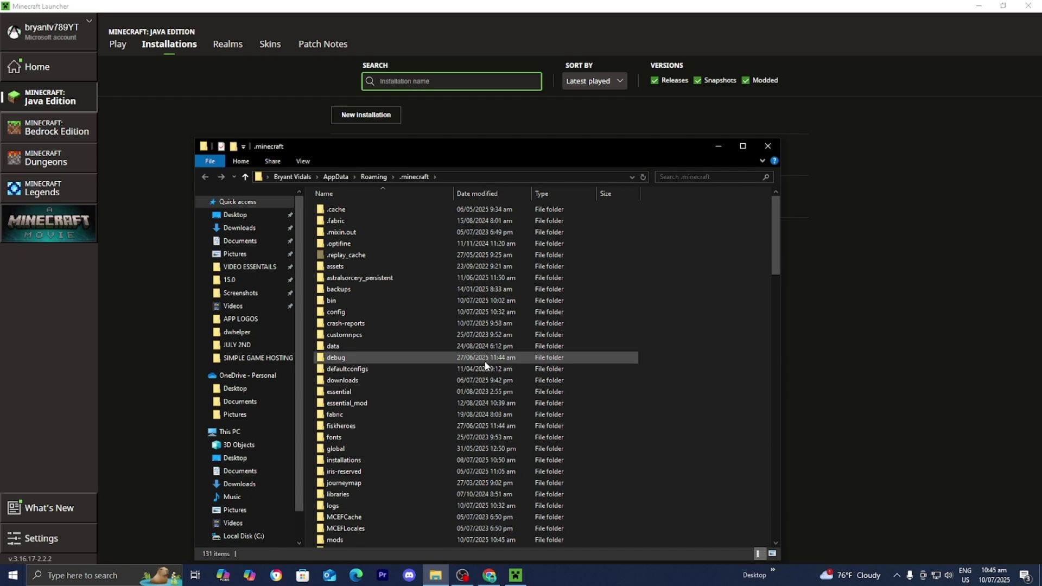
scroll(485, 352, down, 3)
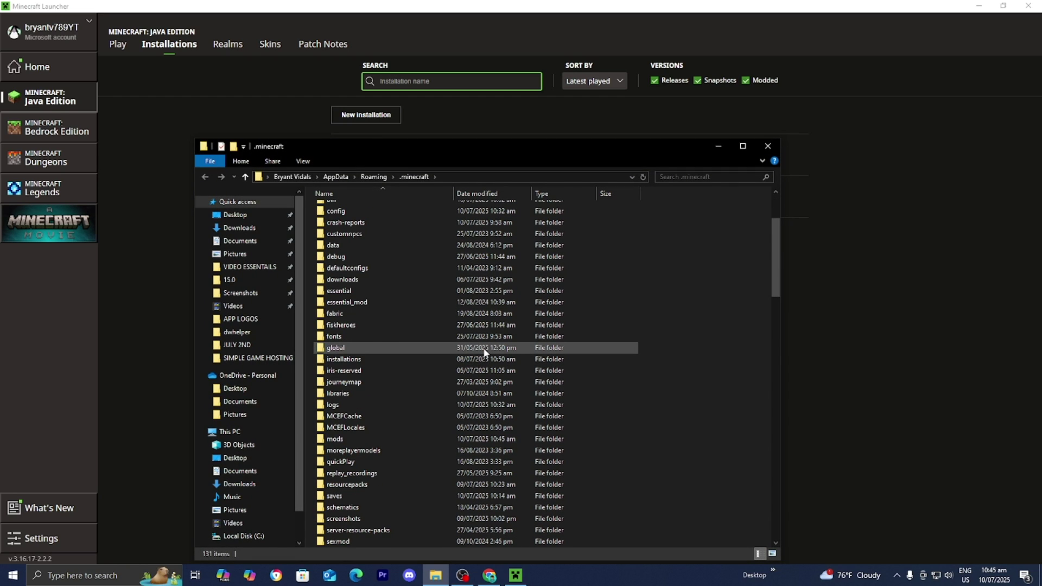
scroll(398, 322, down, 2)
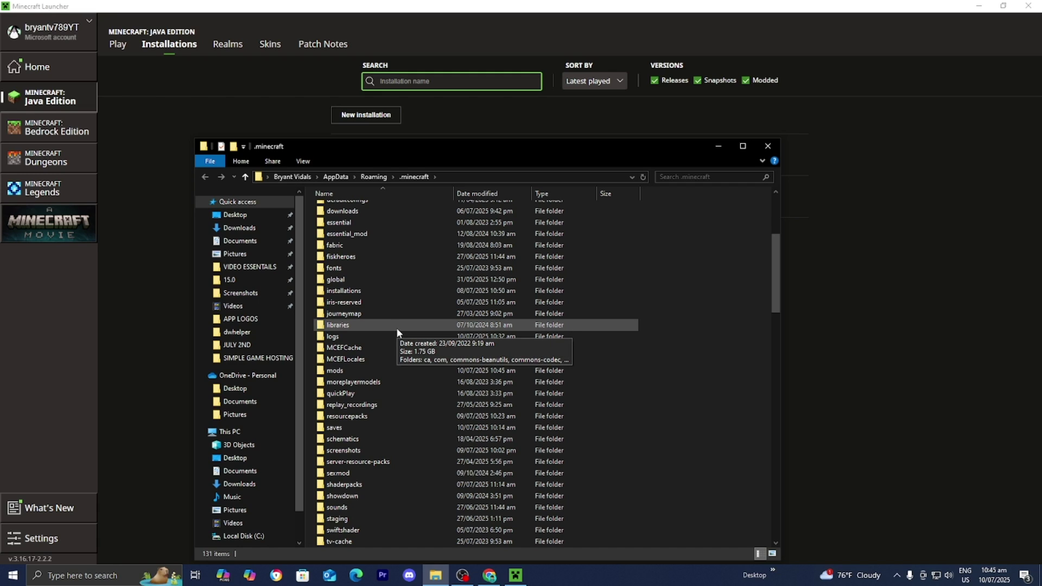
scroll(397, 331, down, 1)
click(364, 455)
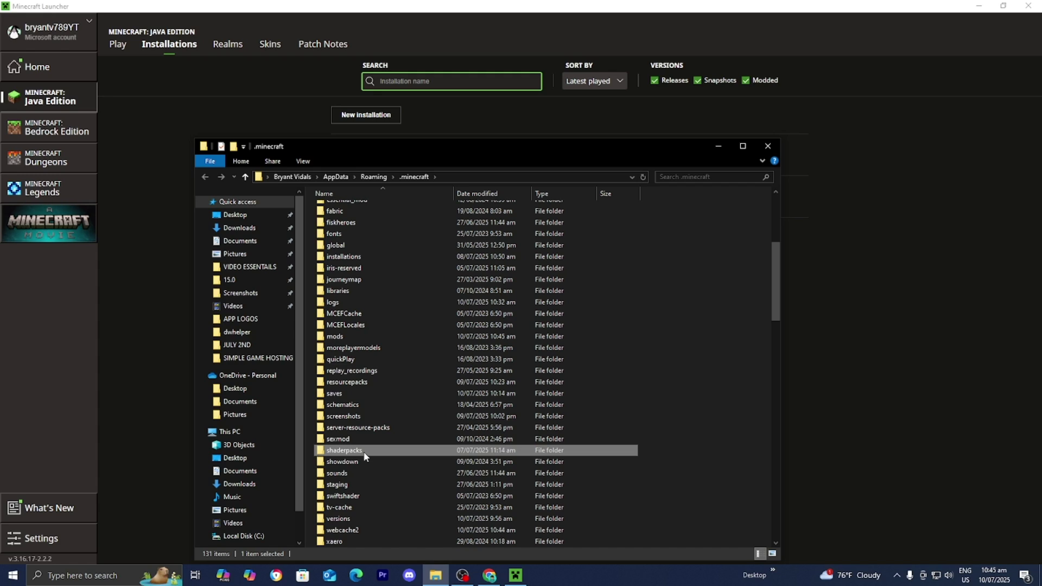
double_click(364, 455)
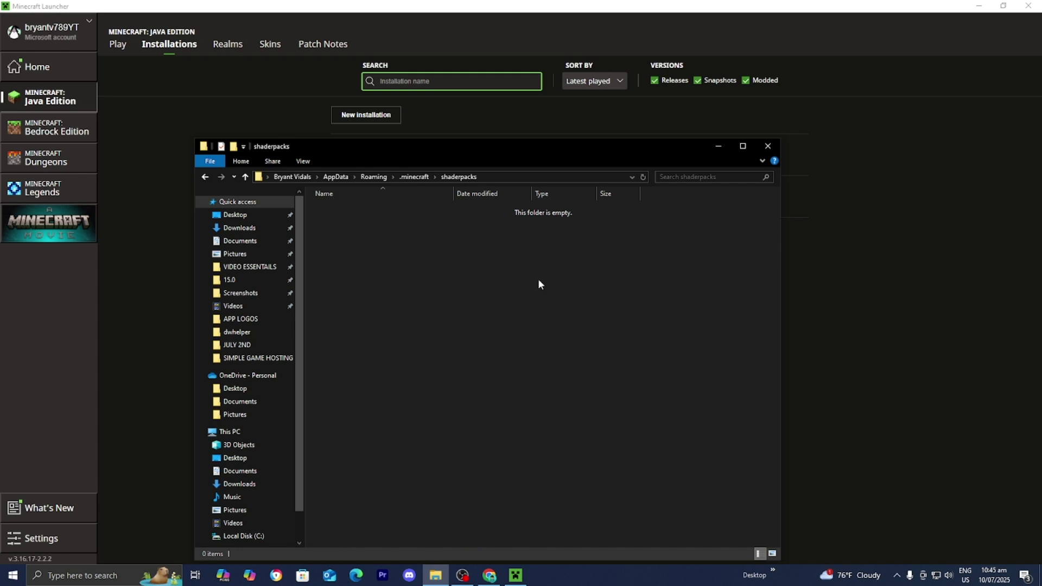
- Move ComplementaryReimagined_r5.5.1 (1).zip from the desktop into shaderpacks and close the folder
click(977, 5)
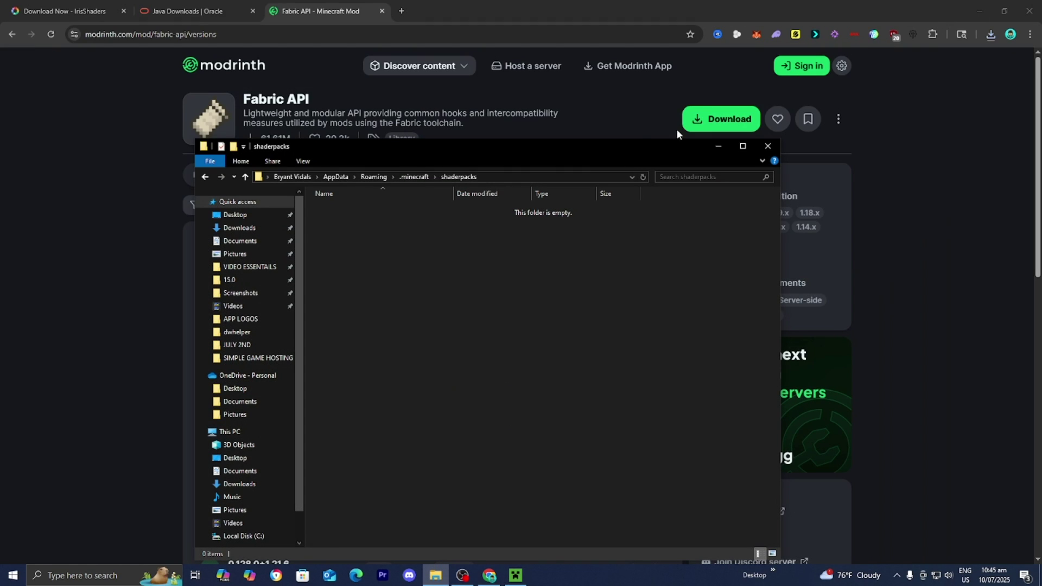
click(979, 11)
drag(570, 155, 483, 313)
drag(606, 204, 405, 426)
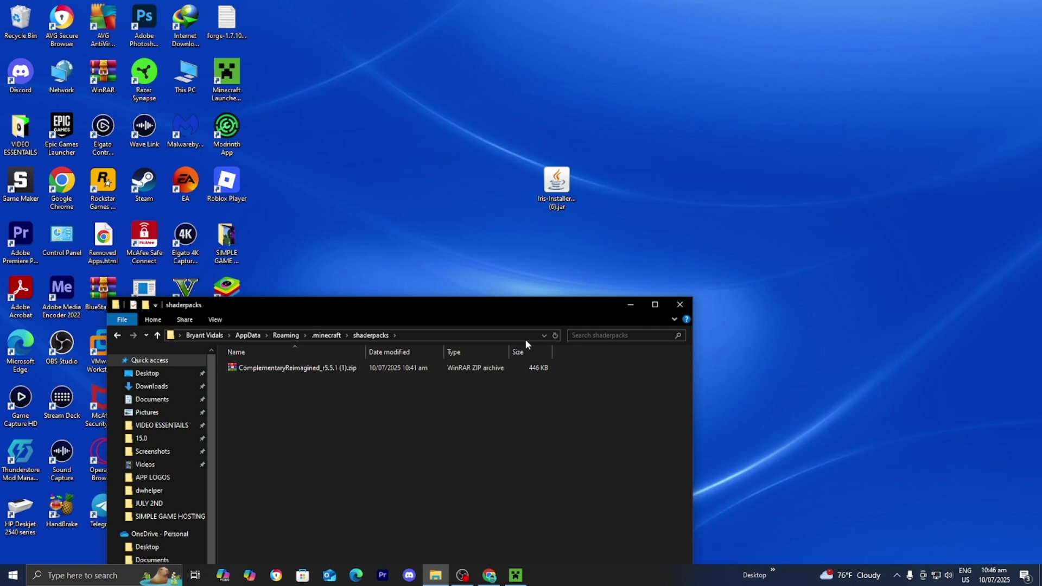
click(678, 305)
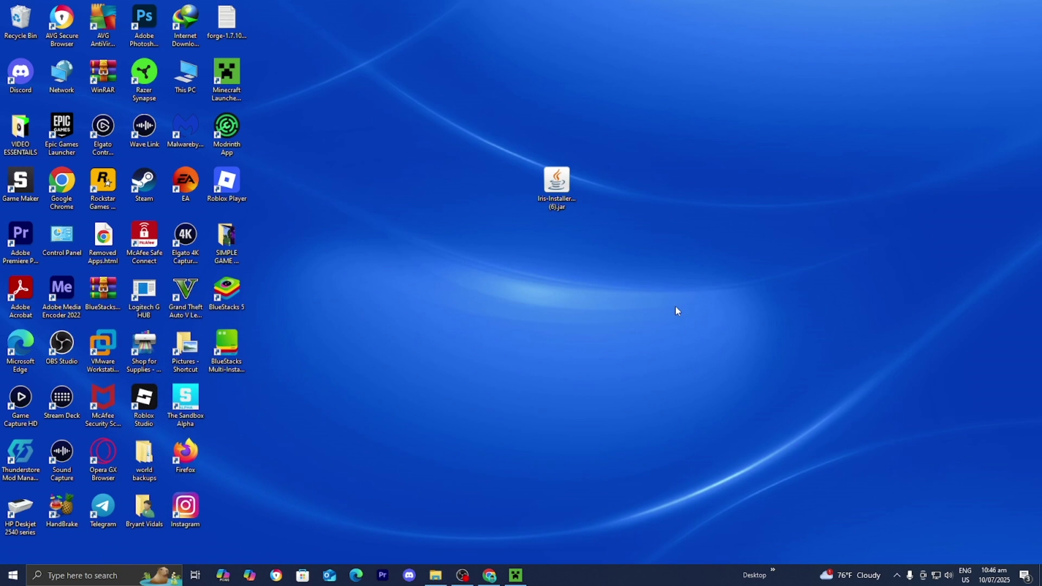
- Launch the Fabric Loader 1.21.7 installation and maximize the Minecraft window
click(516, 574)
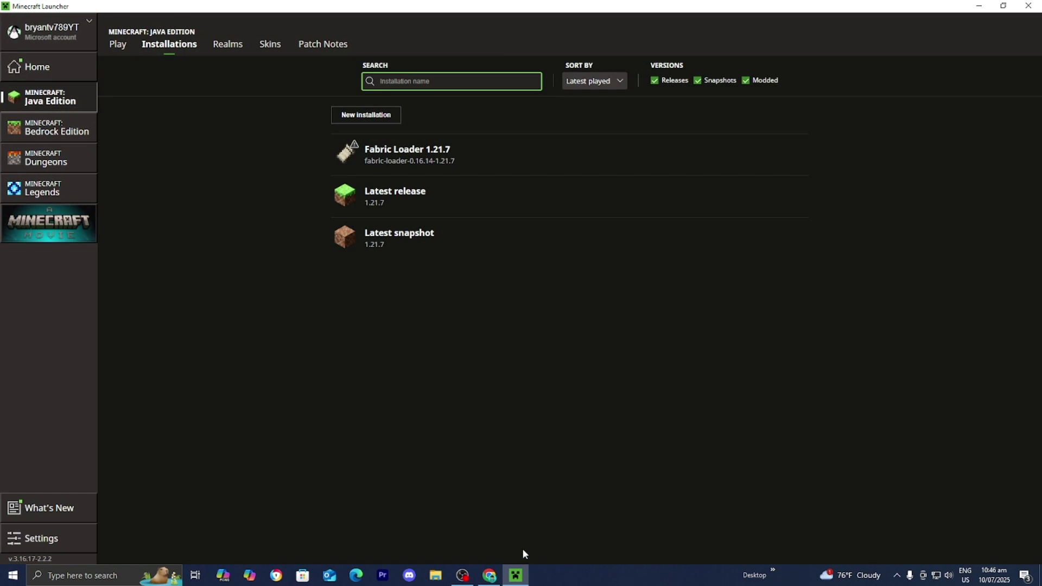
mouse_move(417, 157)
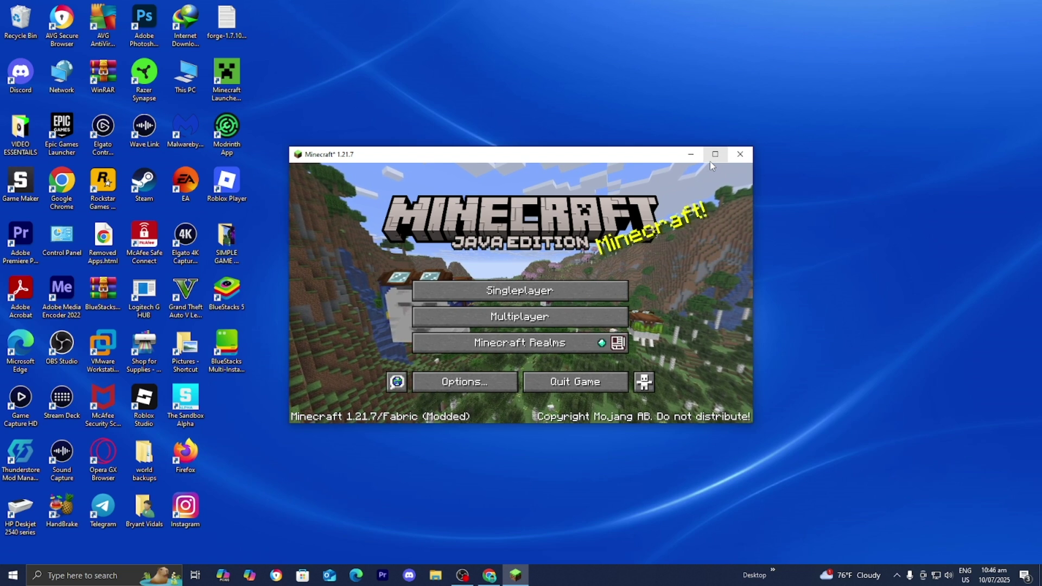
click(712, 158)
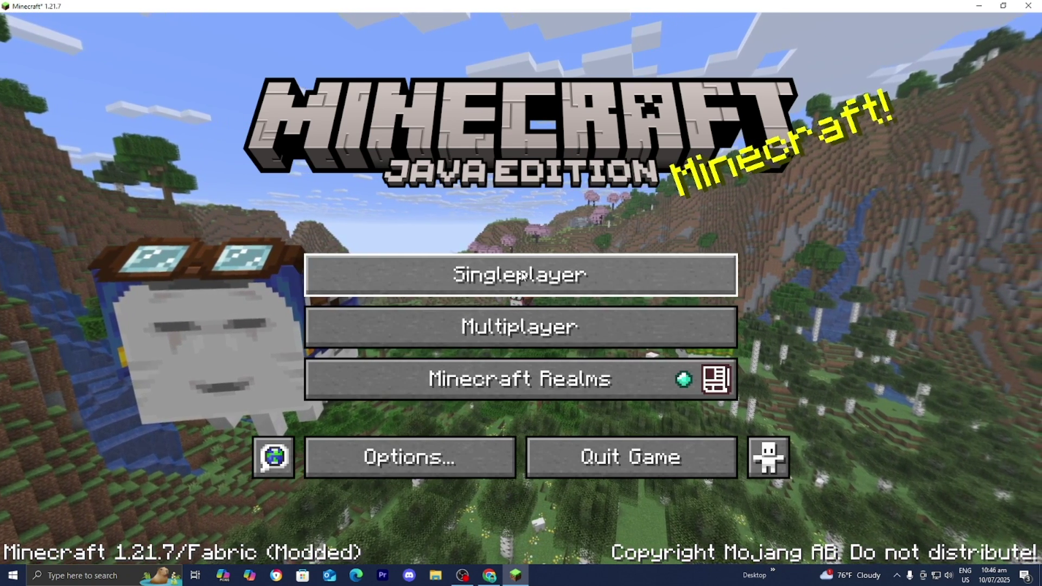
- Load the most recent New World from the Singleplayer list
click(559, 276)
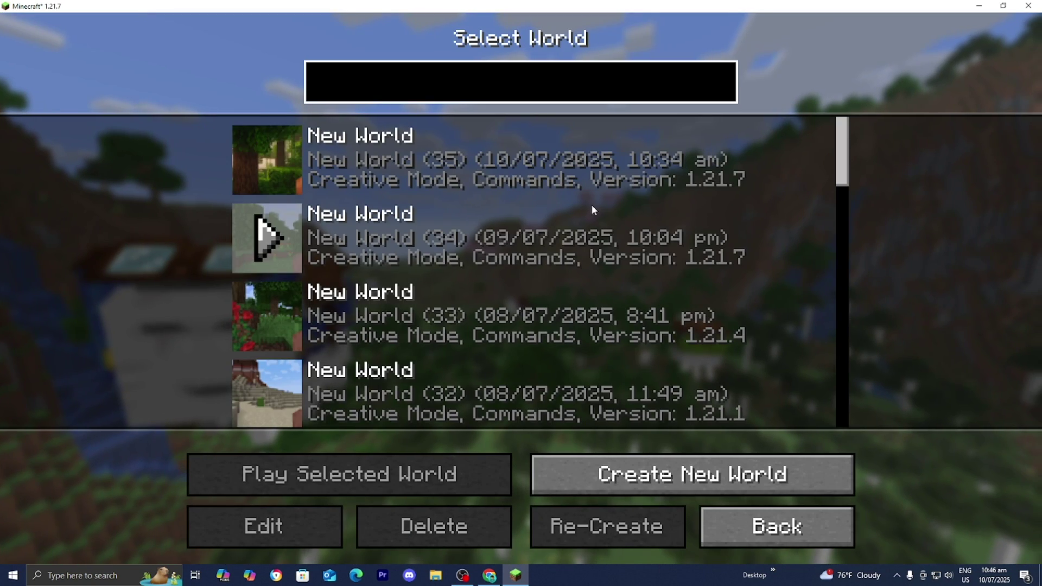
click(533, 175)
click(415, 479)
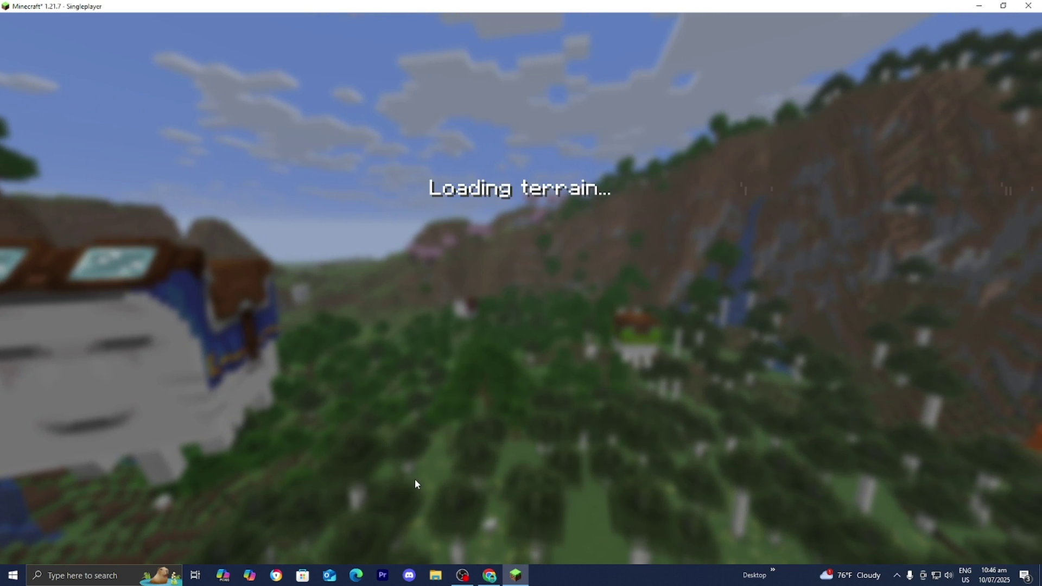
- Walk from the beach into the jungle and back, then pause the game
key(w)
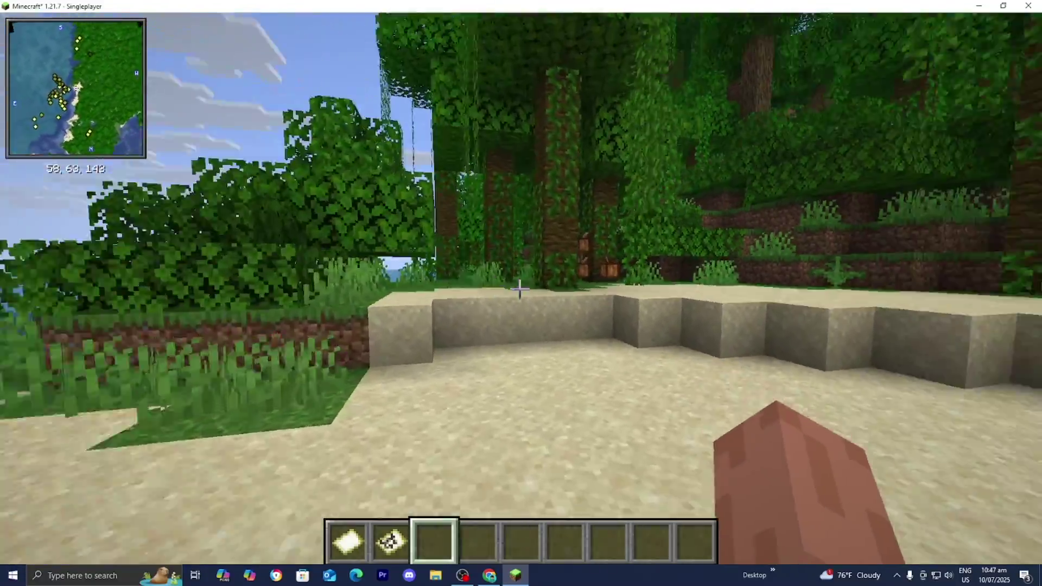
key(w)
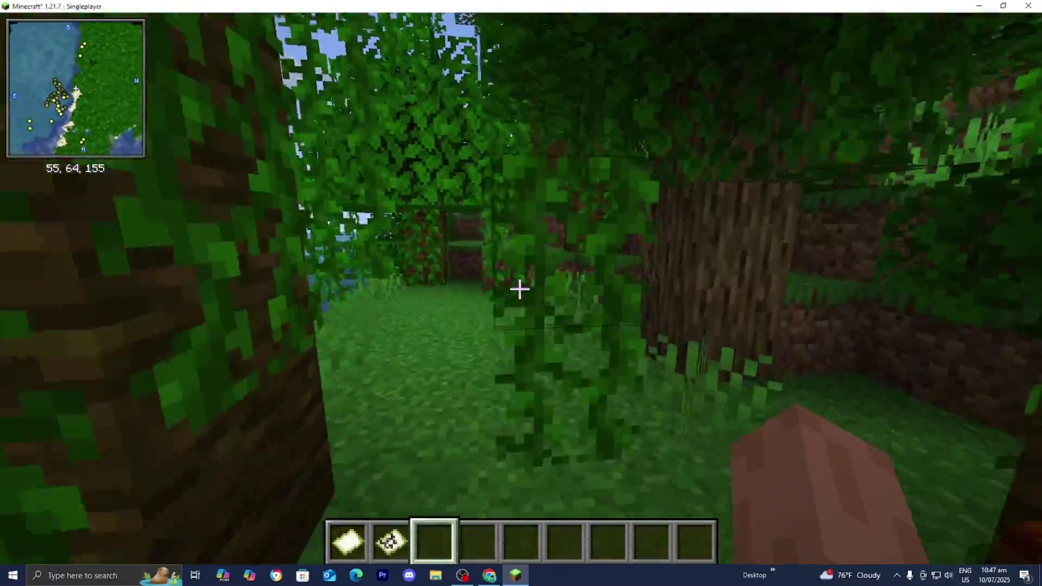
key(w)
key(w)
key(Escape)
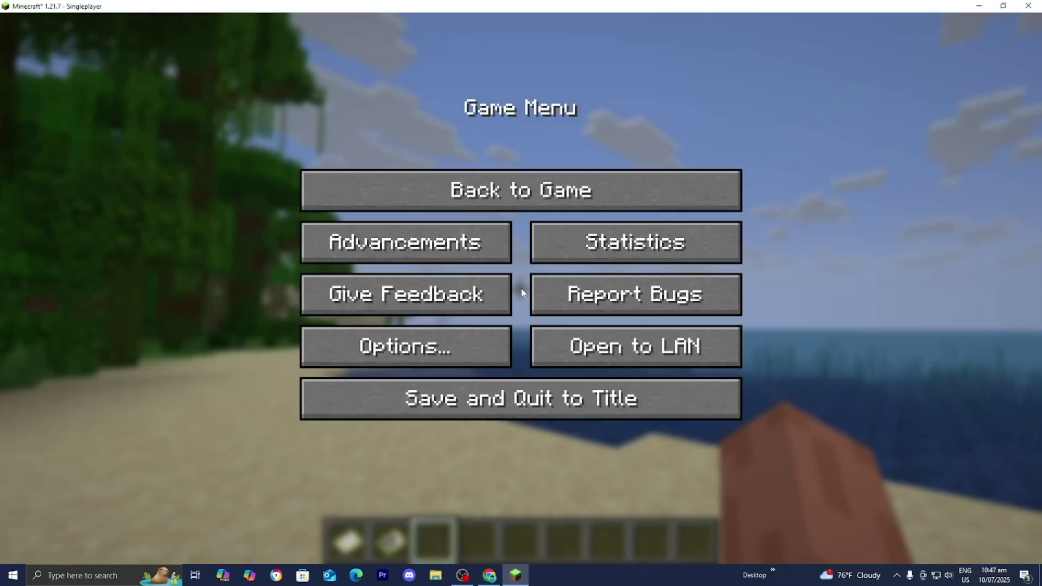
- Enable shaders with ComplementaryReimagined_r5.5.1 (1).zip in Video Settings > Shader Packs and apply
click(429, 342)
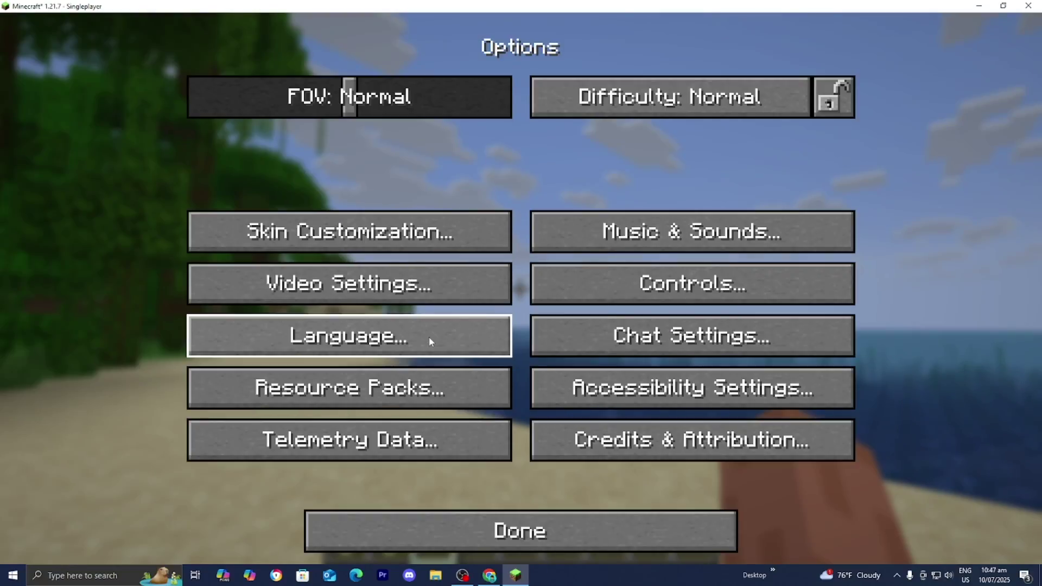
click(387, 297)
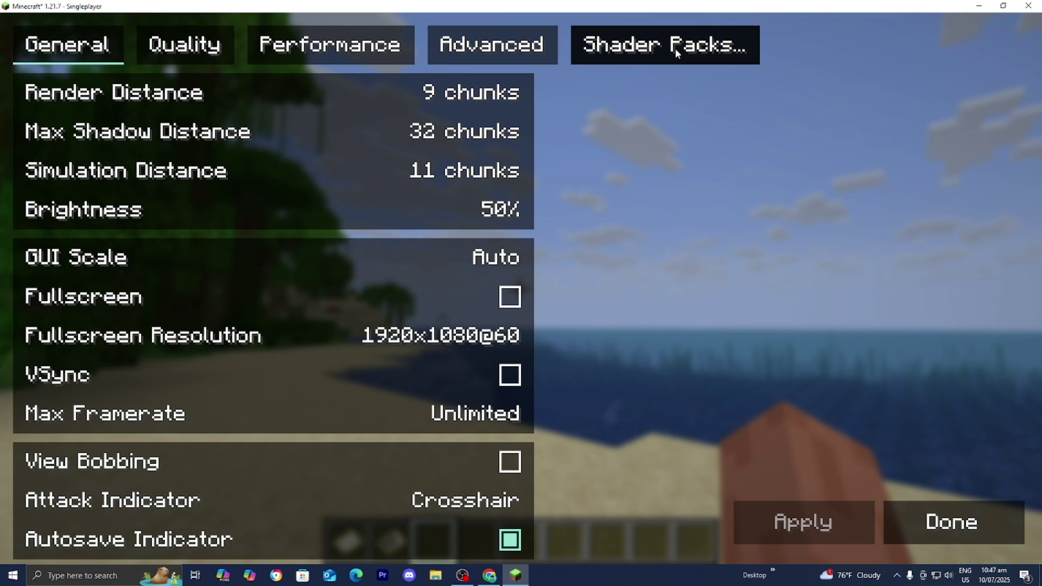
click(675, 47)
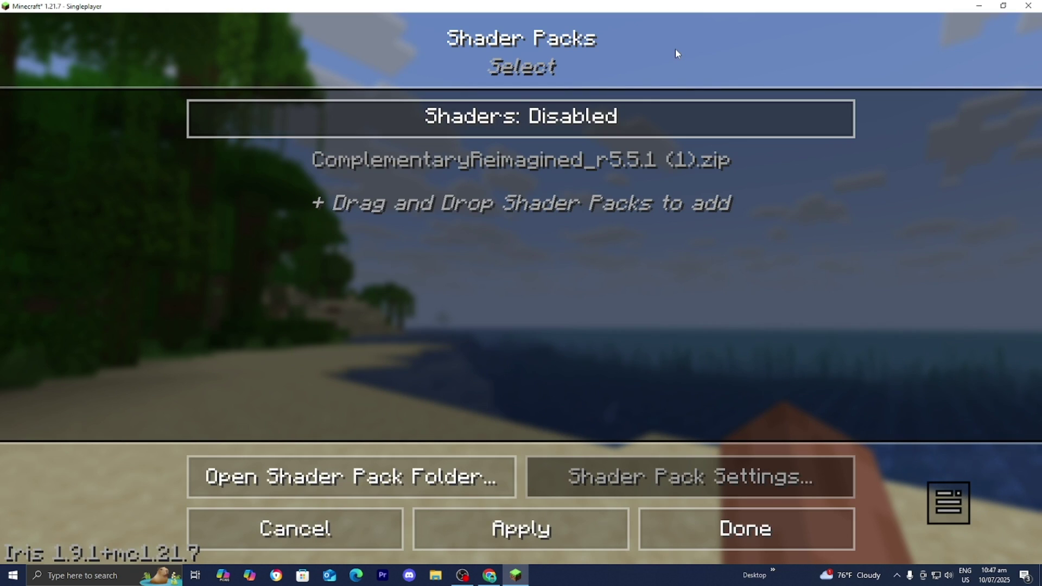
click(601, 158)
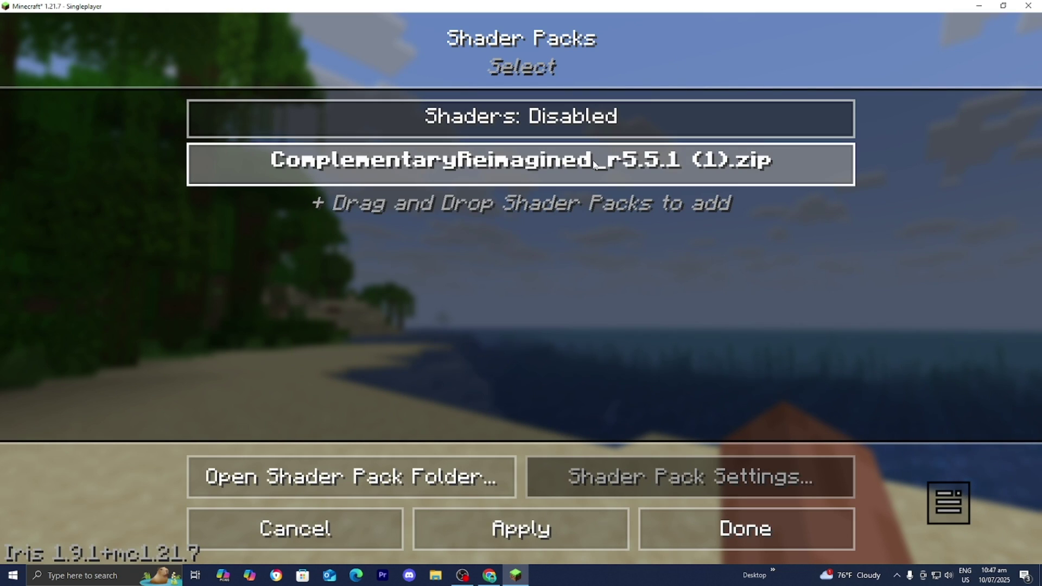
click(594, 164)
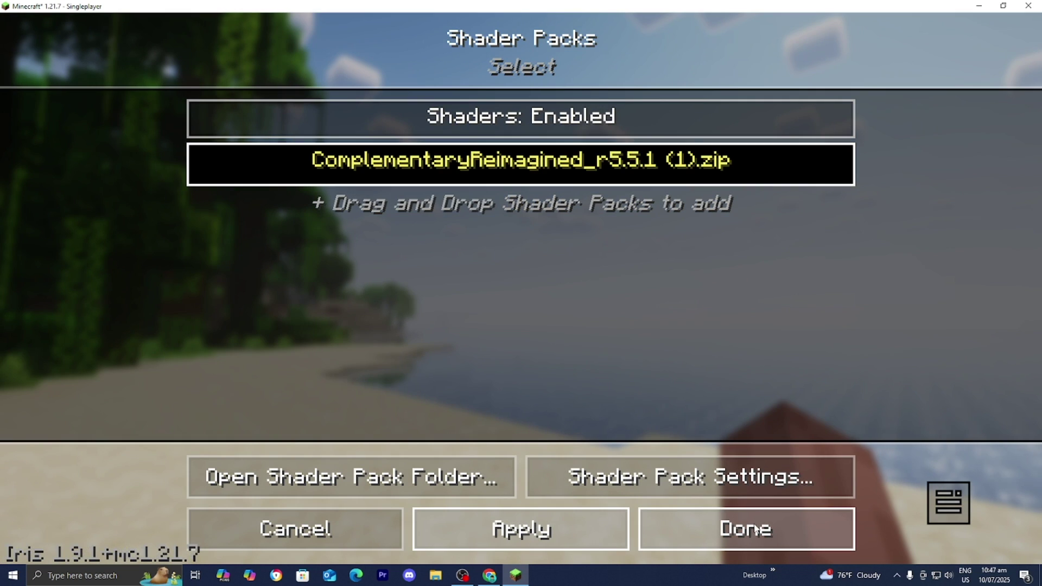
click(753, 523)
click(956, 530)
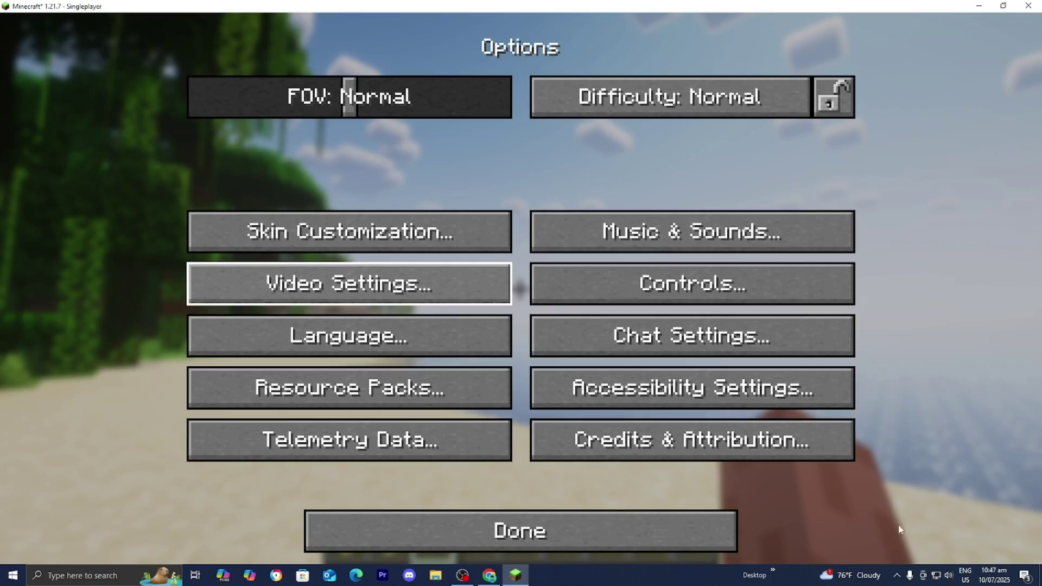
click(702, 538)
- Resume the world and walk the beach, viewing the shaded ocean and jungle
click(597, 190)
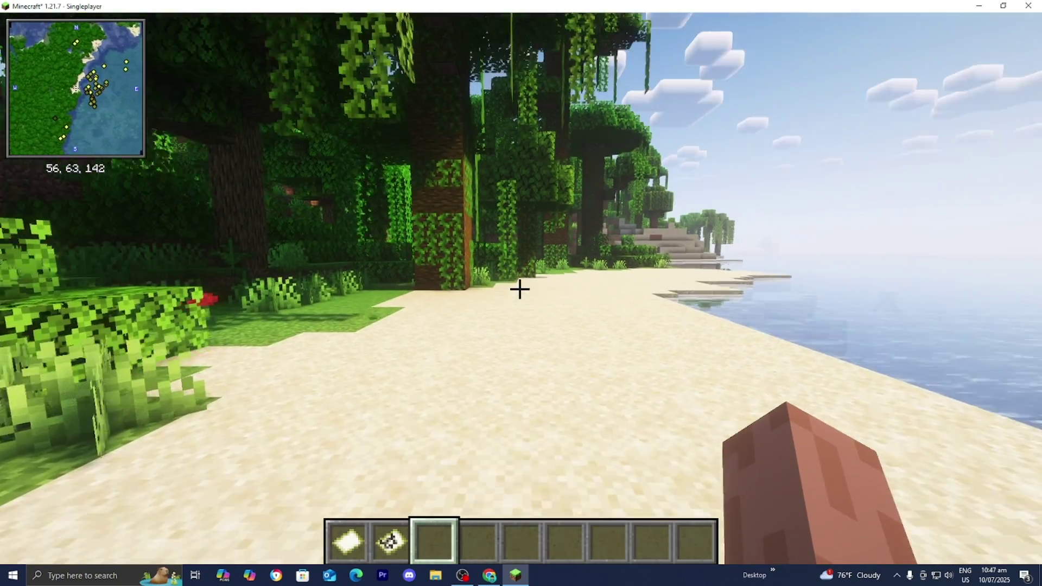
key(w)
key(w)
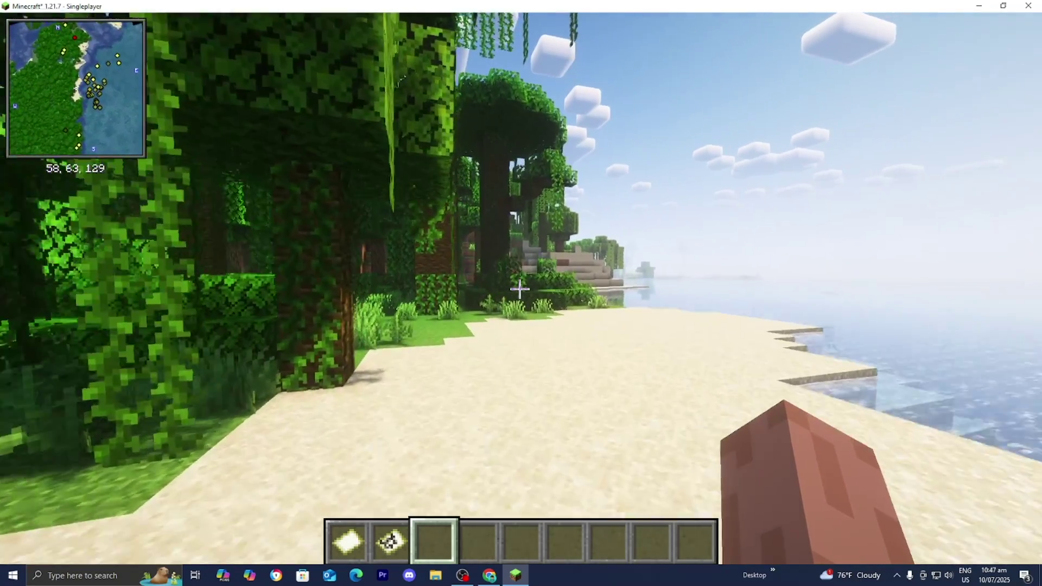
key(w)
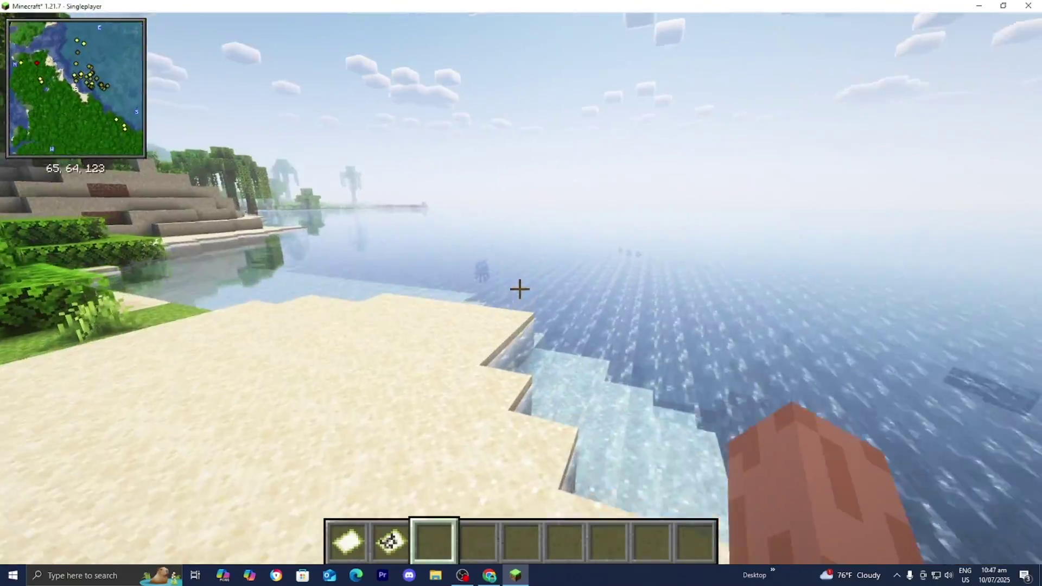
key(w)
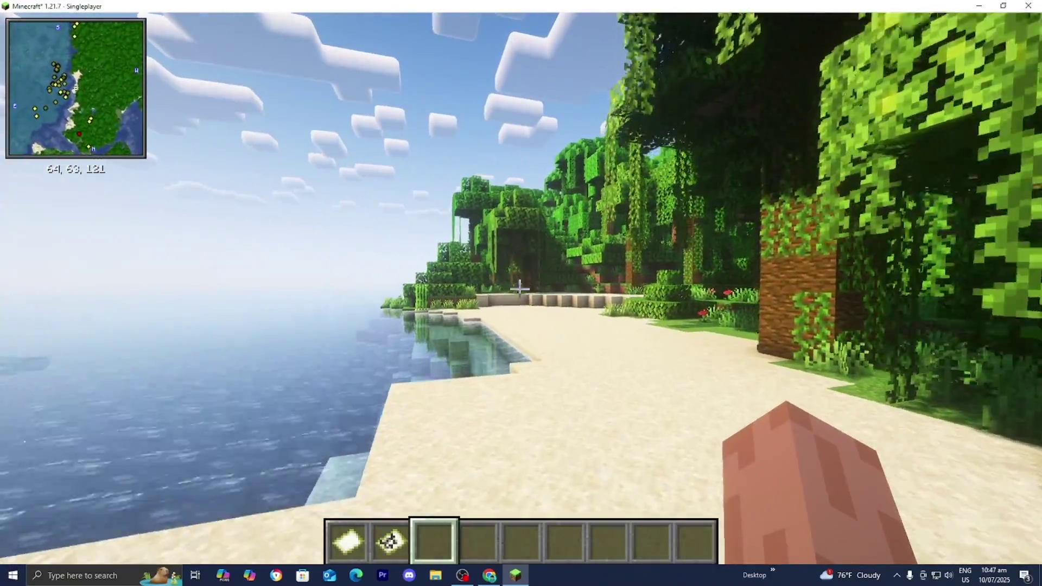
key(w)
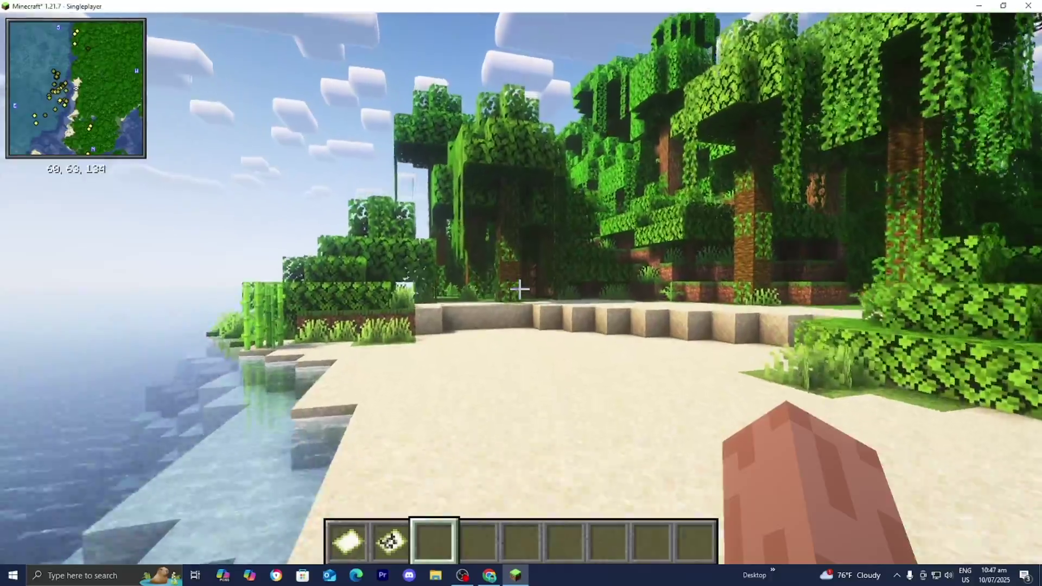